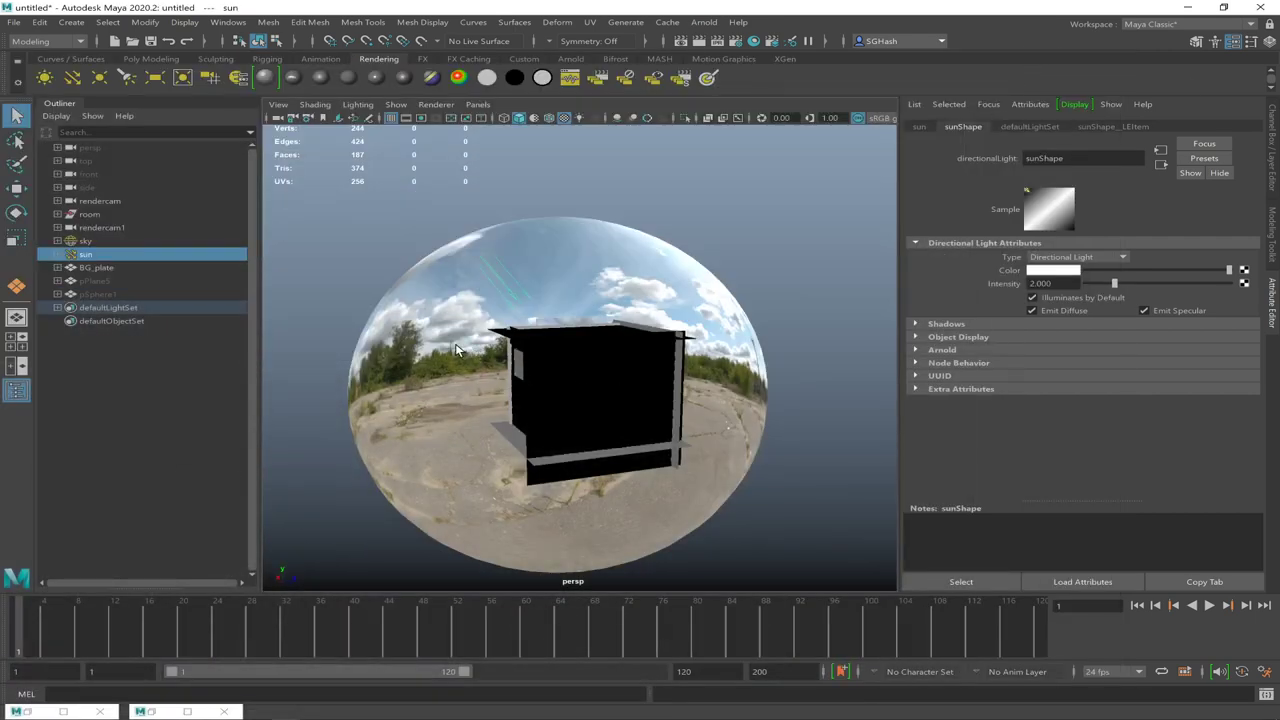
Start a new, empty scene in place of the current lit room scene
{"action": "left_click", "coordinate": [115, 40]}
{"action": "left_click", "coordinate": [648, 378]}
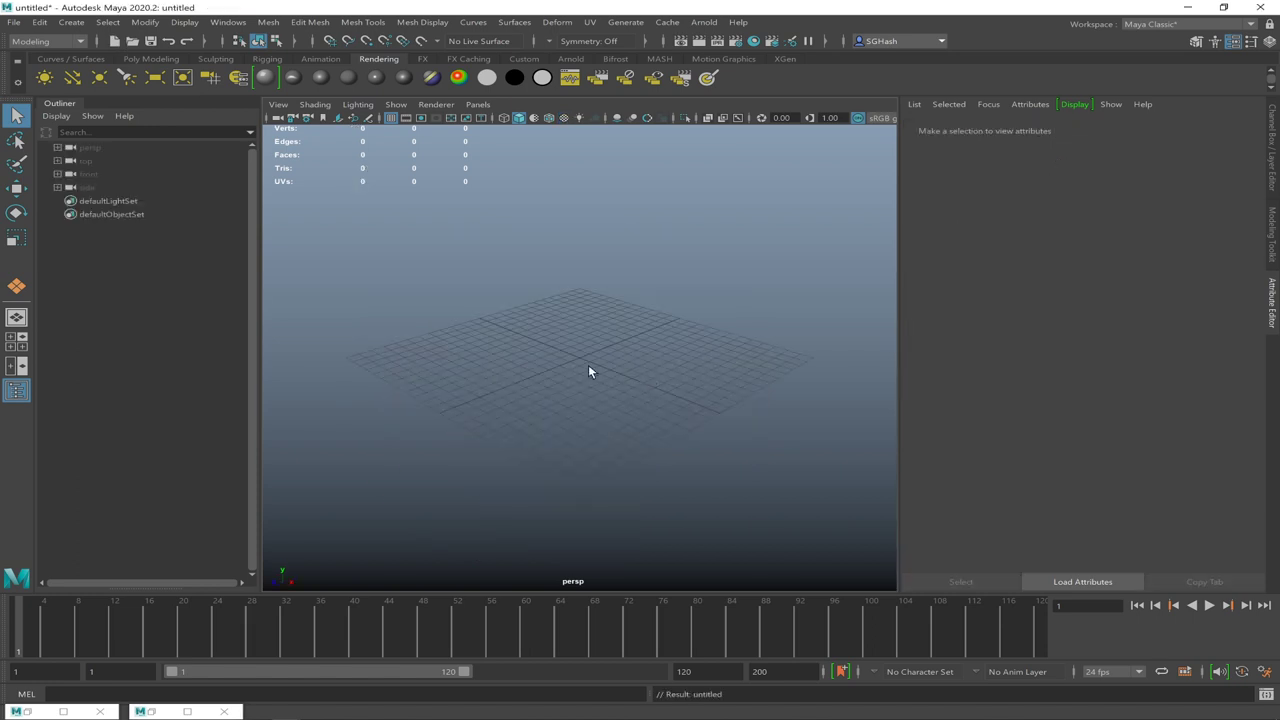
{"action": "left_click_drag", "start_coordinate": [513, 346], "coordinate": [643, 340], "text": "alt"}
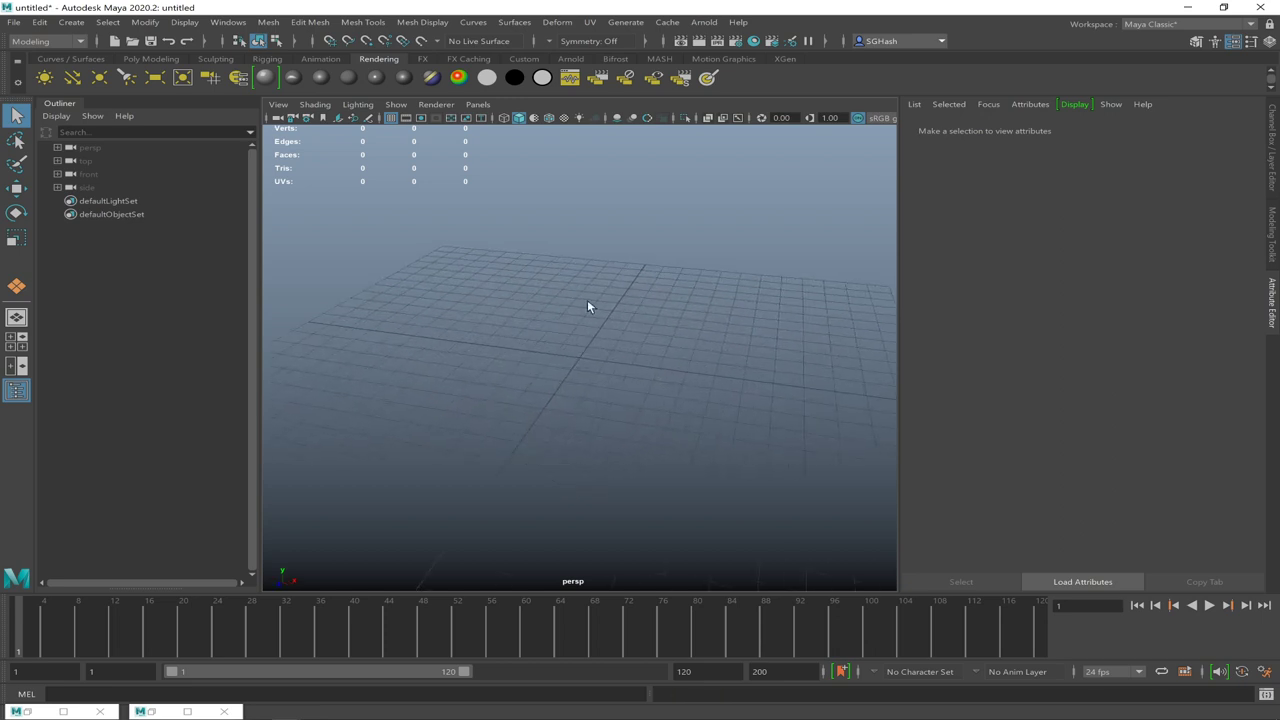
Create a polygon cube shaped as a long, upright wall-like slab standing on the grid
{"action": "left_click", "coordinate": [137, 60]}
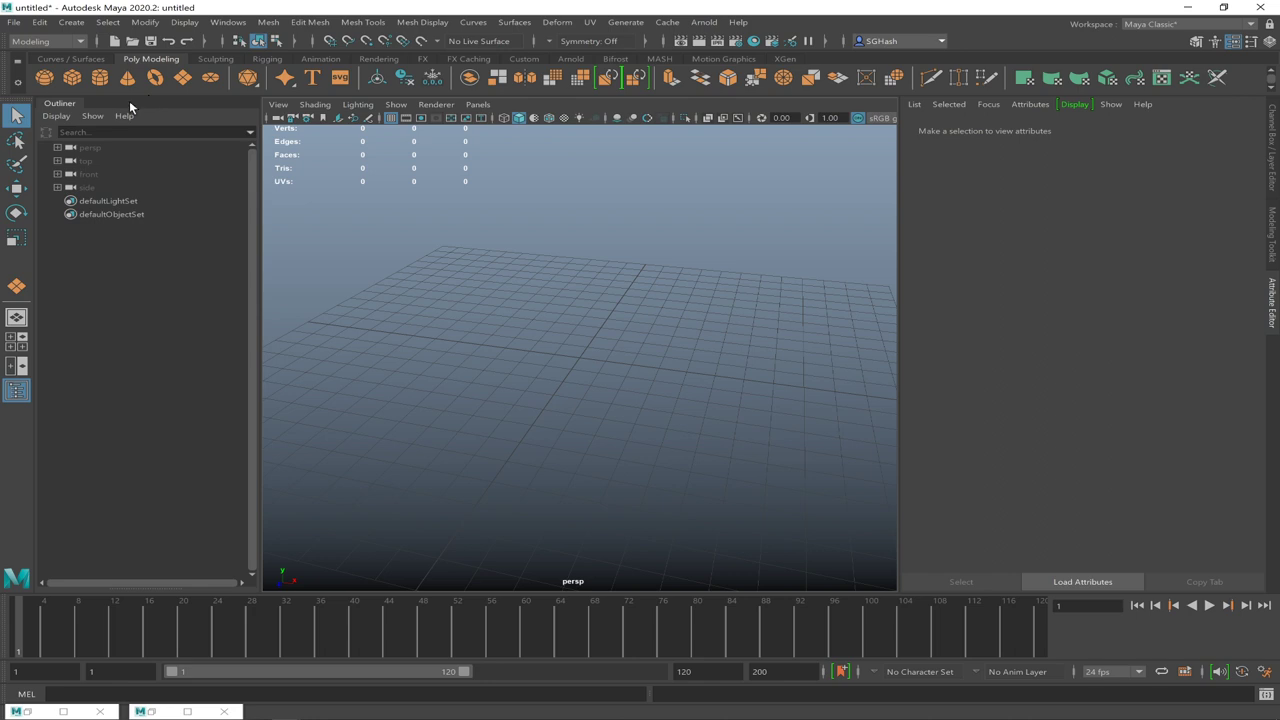
{"action": "left_click", "coordinate": [78, 87]}
{"action": "left_click_drag", "start_coordinate": [450, 287], "coordinate": [768, 348]}
{"action": "left_click_drag", "start_coordinate": [702, 322], "coordinate": [657, 177]}
{"action": "left_click_drag", "start_coordinate": [791, 360], "coordinate": [746, 332], "text": "alt"}
{"action": "left_click_drag", "start_coordinate": [780, 374], "coordinate": [620, 390], "text": "alt"}
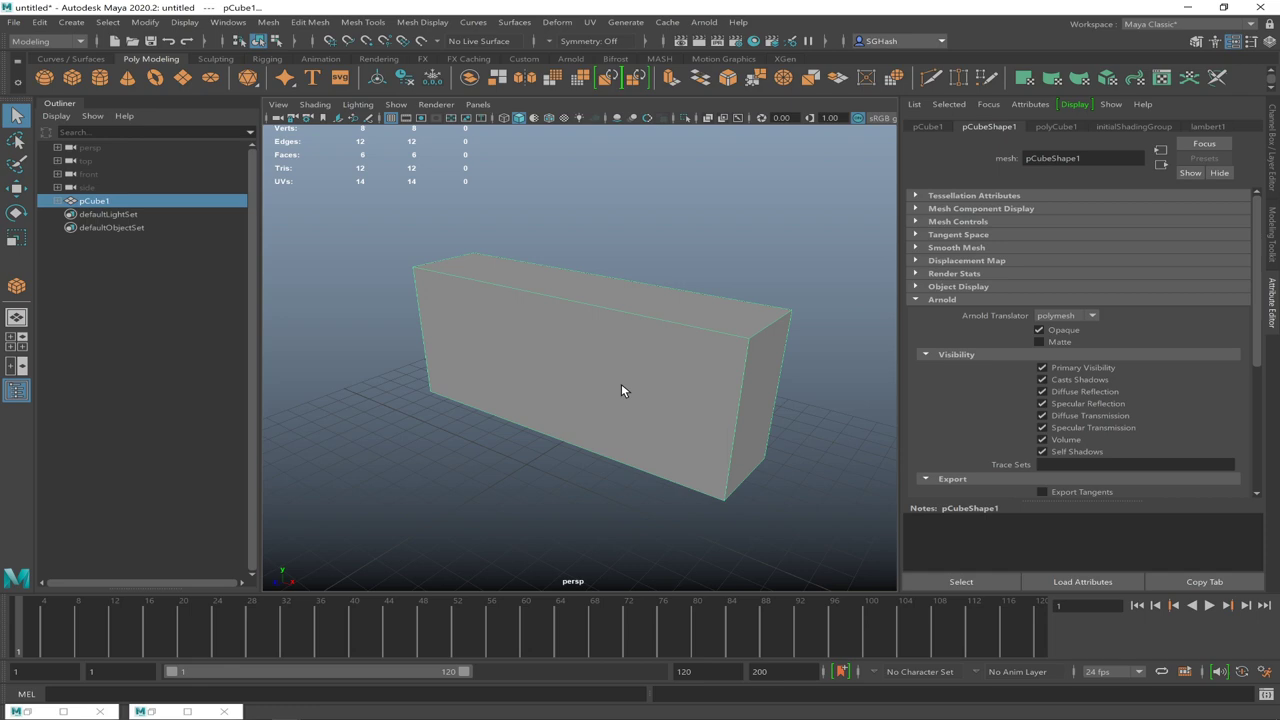
Switch to the browser, check the Discord channel and the Twitch stream chat, and return to Maya
{"action": "key", "text": "alt+Tab"}
{"action": "key", "text": "alt+Tab"}
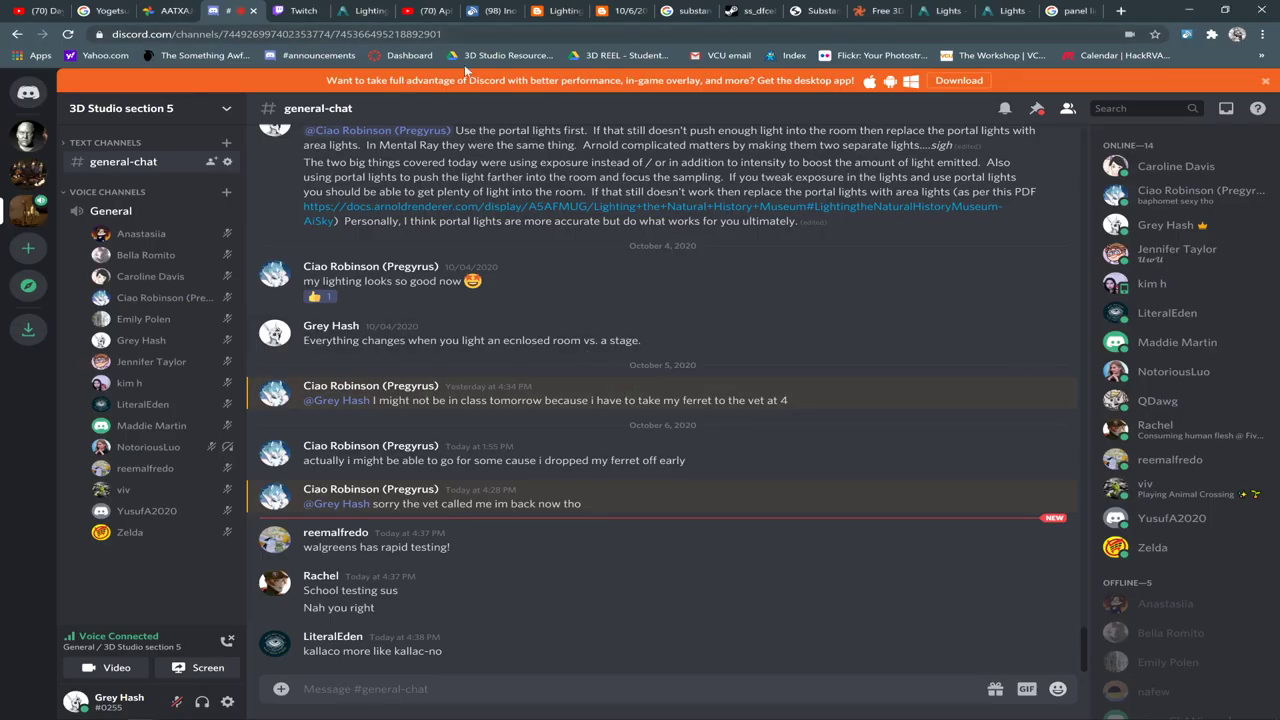
{"action": "left_click", "coordinate": [295, 11]}
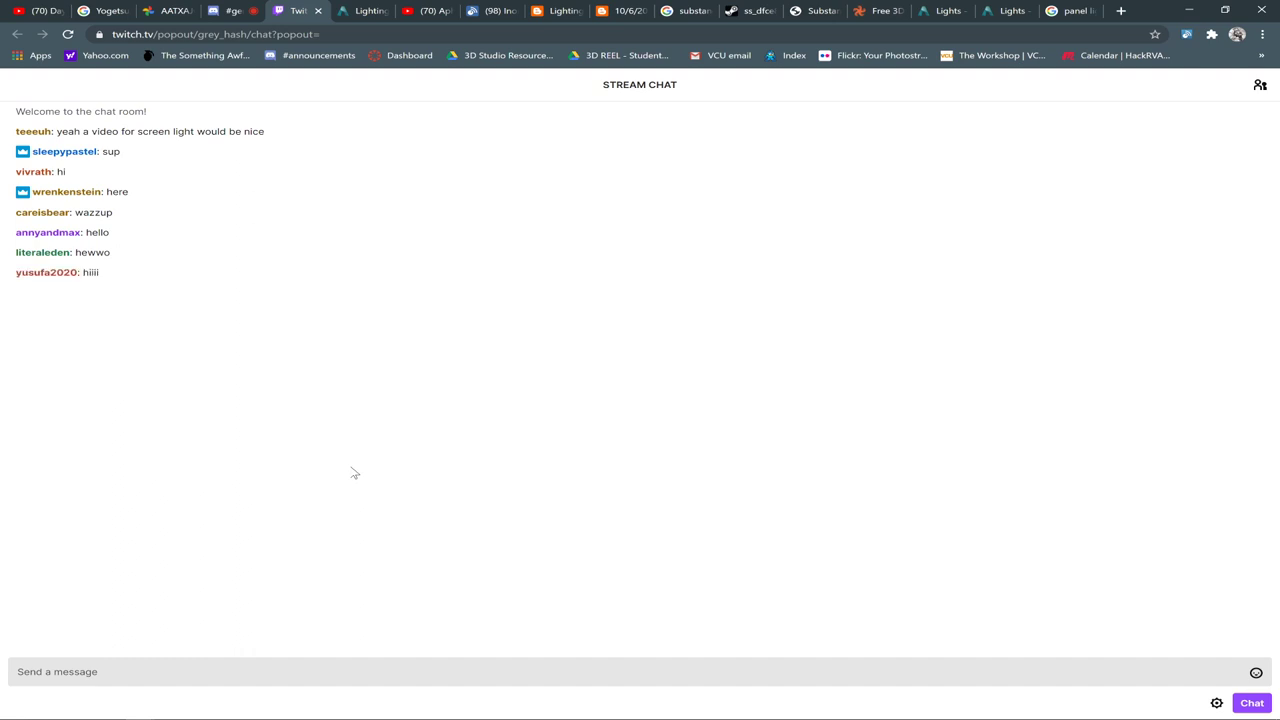
{"action": "key", "text": "alt+Tab"}
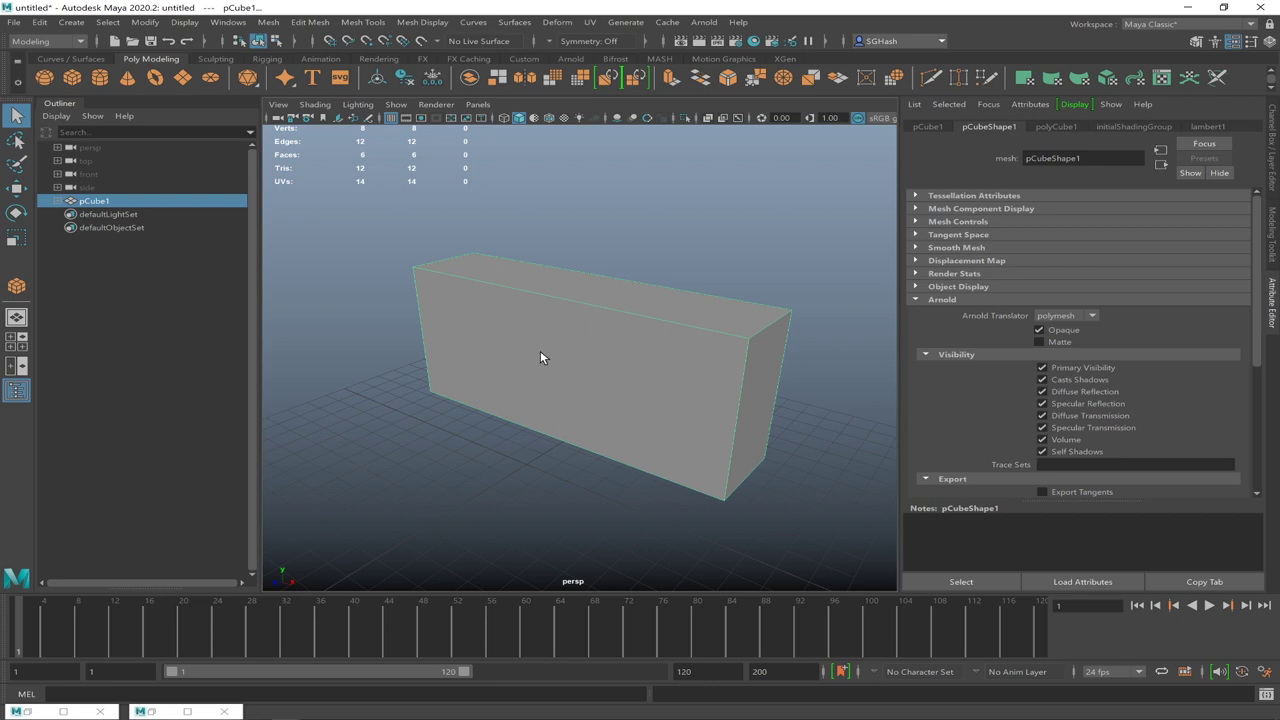
Preview the slab with smooth mesh display and return it to the unsmoothed display
{"action": "key", "text": "r"}
{"action": "mouse_move", "coordinate": [571, 377]}
{"action": "left_mouse_down", "text": "alt"}
{"action": "mouse_move", "coordinate": [537, 376]}
{"action": "mouse_move", "coordinate": [568, 371]}
{"action": "left_mouse_up", "text": "alt"}
{"action": "left_click_drag", "start_coordinate": [505, 418], "coordinate": [600, 412], "text": "alt"}
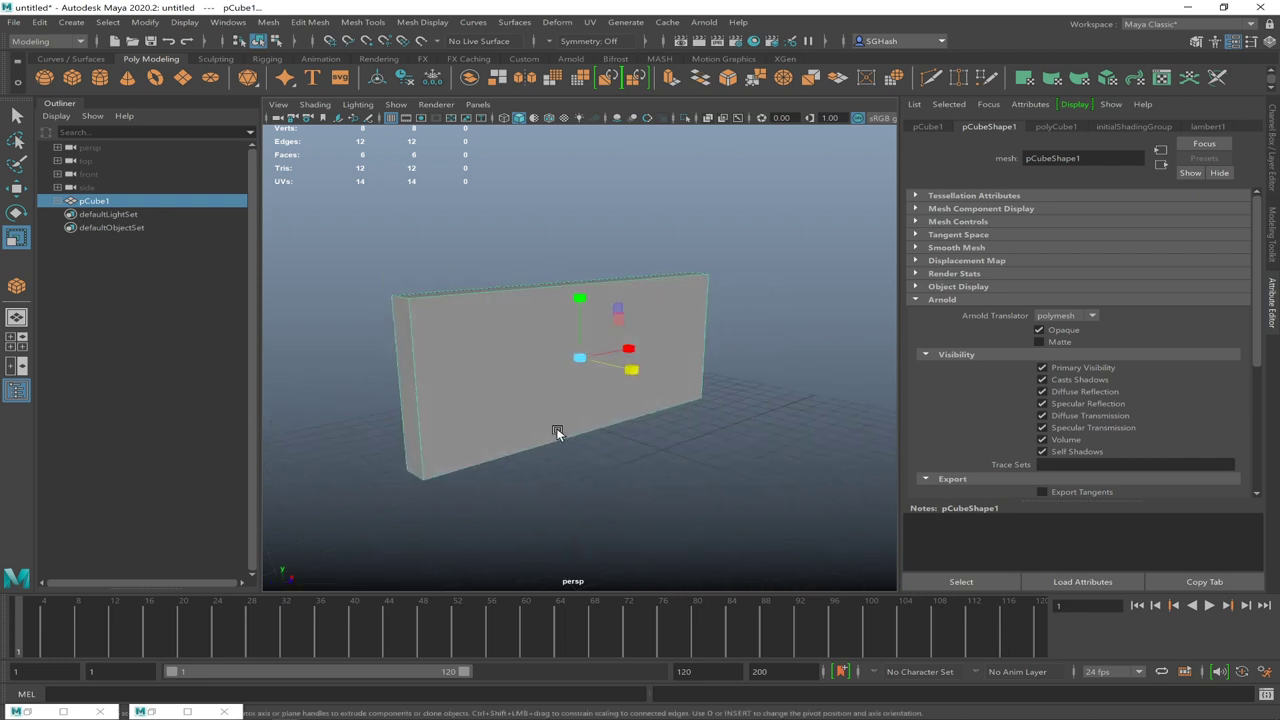
{"action": "key", "text": "e"}
{"action": "left_click_drag", "start_coordinate": [586, 389], "coordinate": [506, 383], "text": "alt"}
{"action": "left_click_drag", "start_coordinate": [436, 265], "coordinate": [808, 492], "text": "ctrl+alt"}
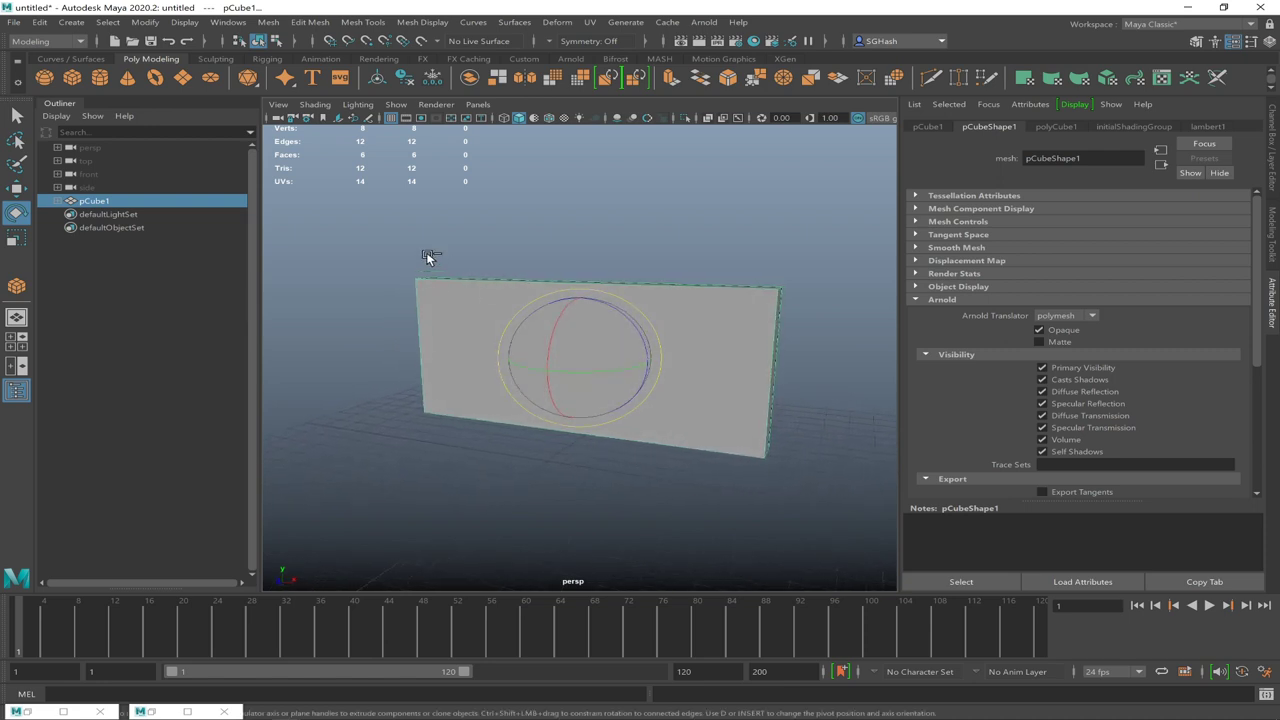
{"action": "right_click_drag", "start_coordinate": [645, 425], "coordinate": [590, 407], "text": "alt"}
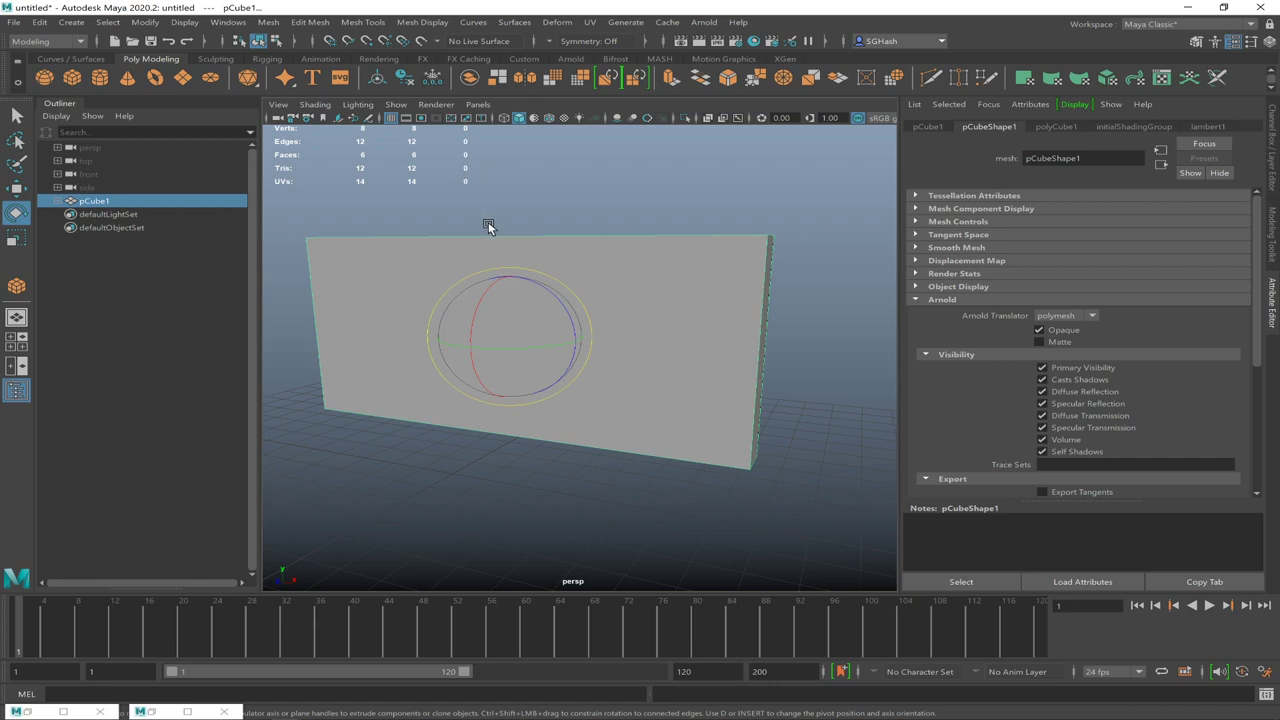
{"action": "key", "text": "3"}
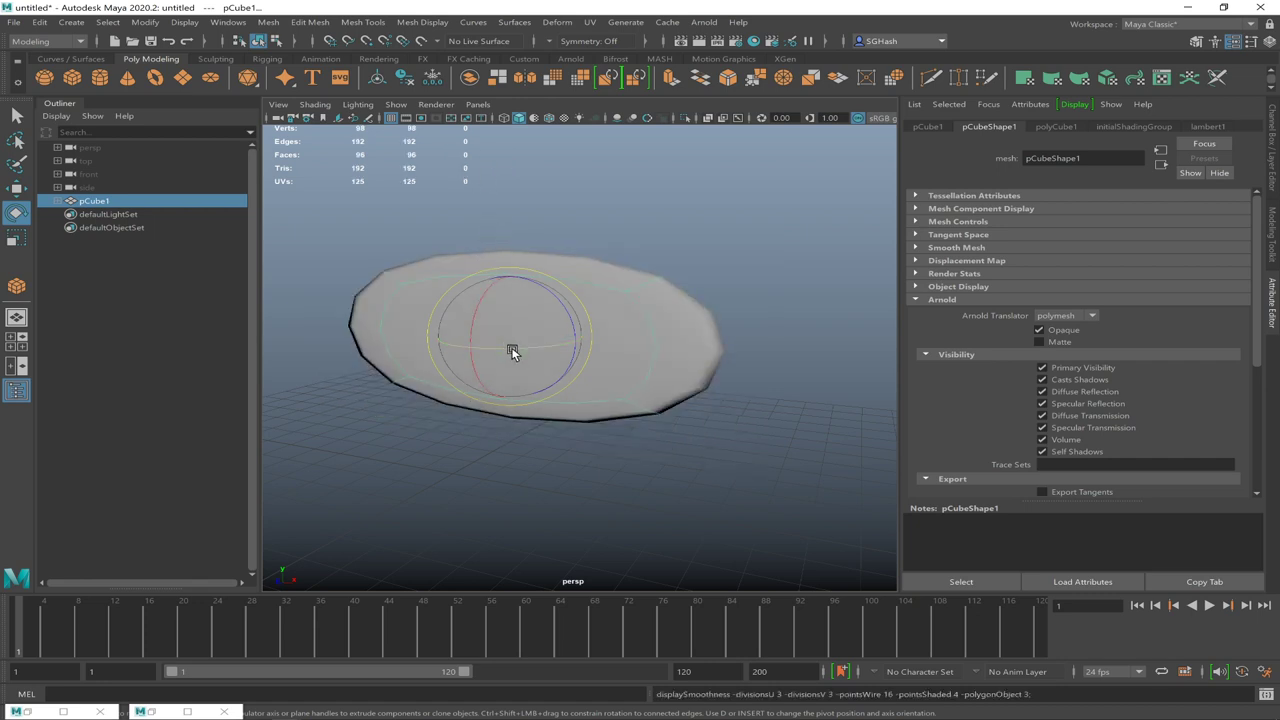
{"action": "key", "text": "1"}
Insert a vertical edge loop close to each short end of the slab
{"action": "left_click", "coordinate": [382, 22]}
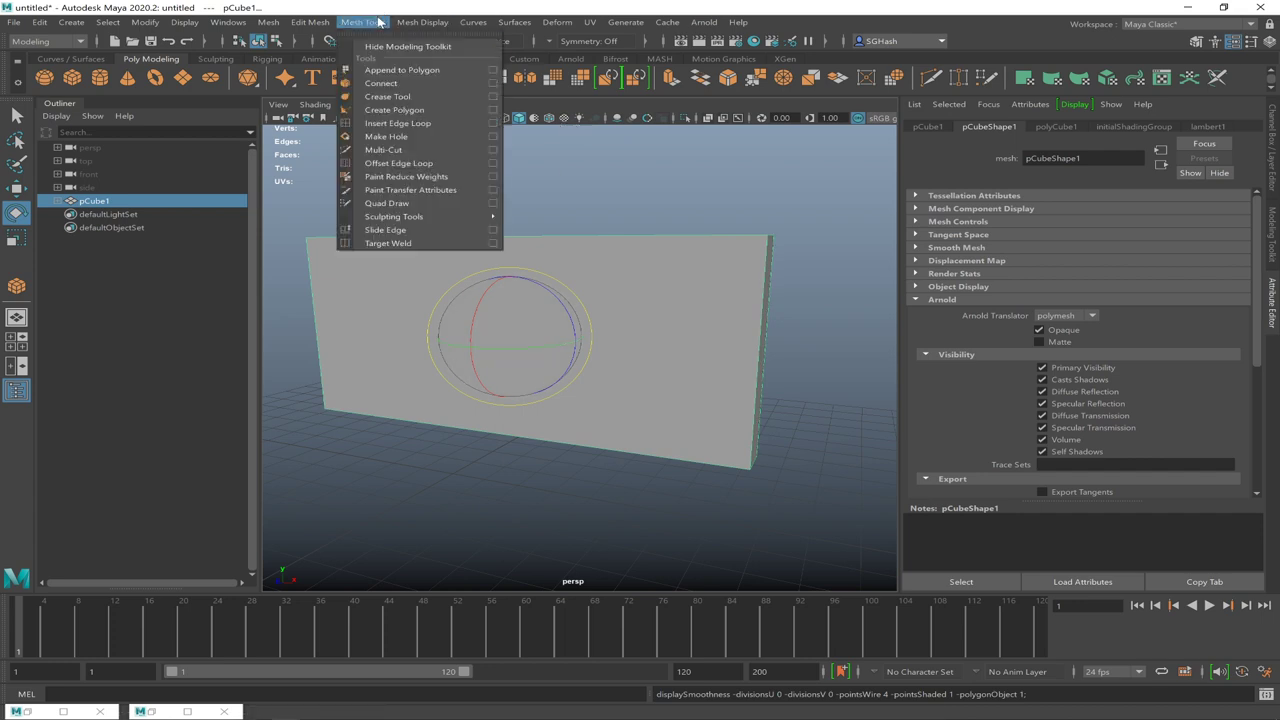
{"action": "left_click", "coordinate": [381, 123]}
{"action": "left_click_drag", "start_coordinate": [739, 235], "coordinate": [756, 238]}
{"action": "left_click_drag", "start_coordinate": [320, 238], "coordinate": [320, 235]}
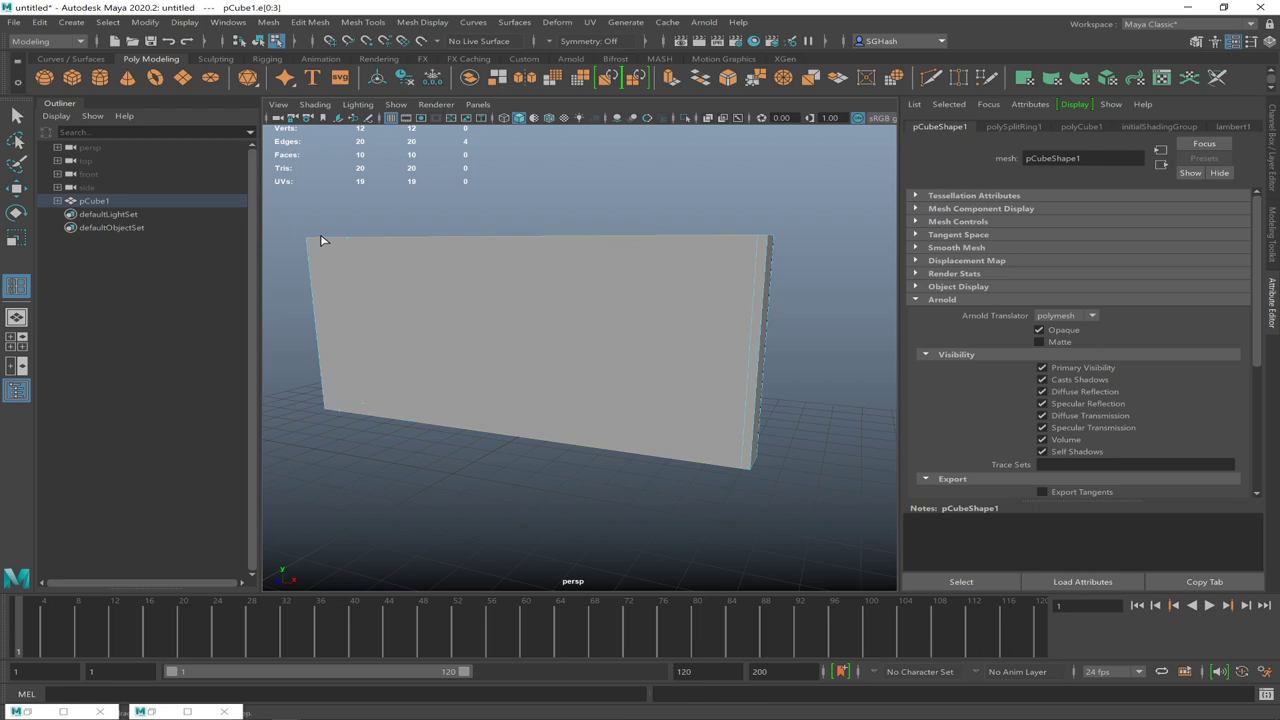
{"action": "left_click", "coordinate": [312, 240]}
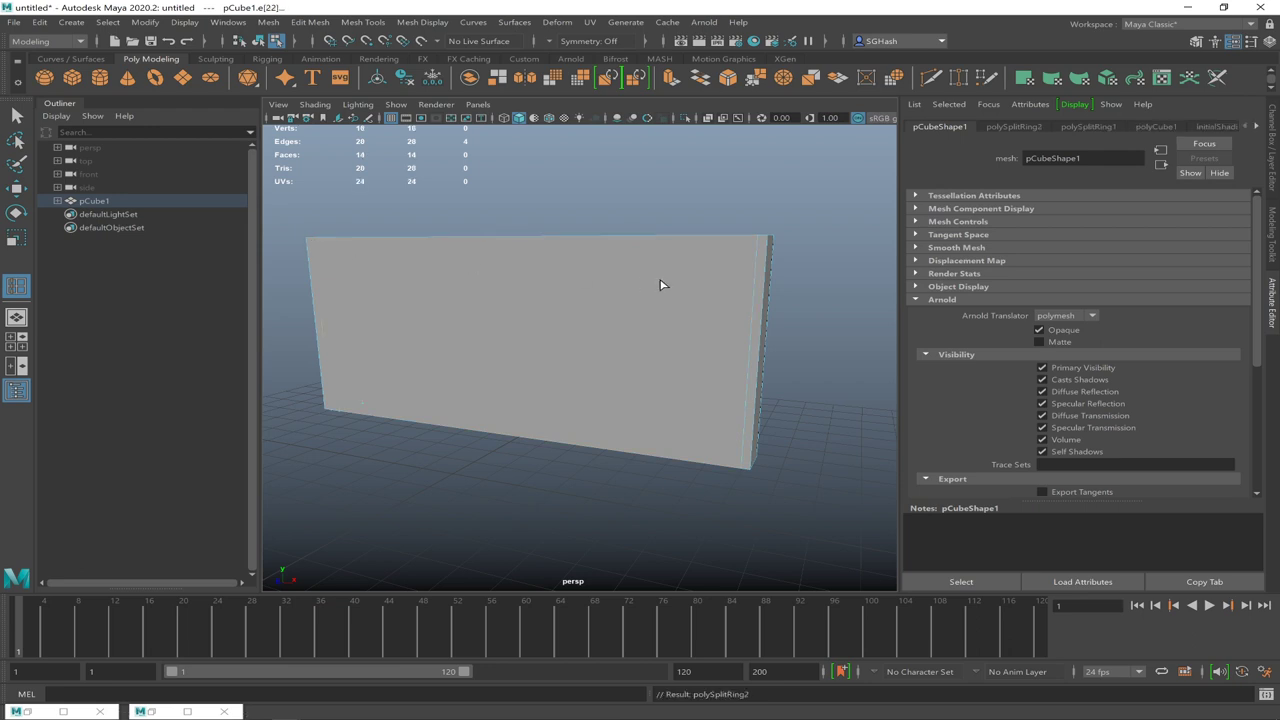
Insert a horizontal edge loop just below the slab's upper edge and briefly preview the mesh smoothed
{"action": "left_click_drag", "start_coordinate": [757, 253], "coordinate": [757, 245]}
{"action": "left_click", "coordinate": [758, 247]}
{"action": "key", "text": "3"}
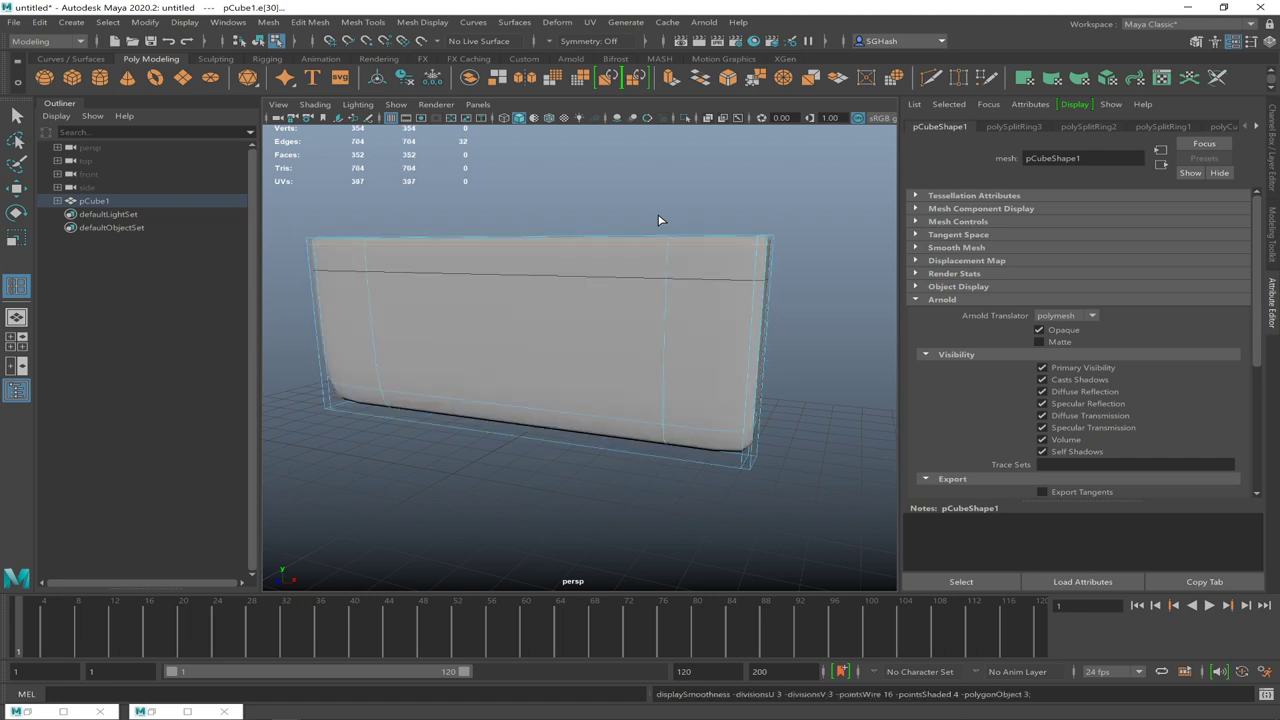
{"action": "key", "text": "1"}
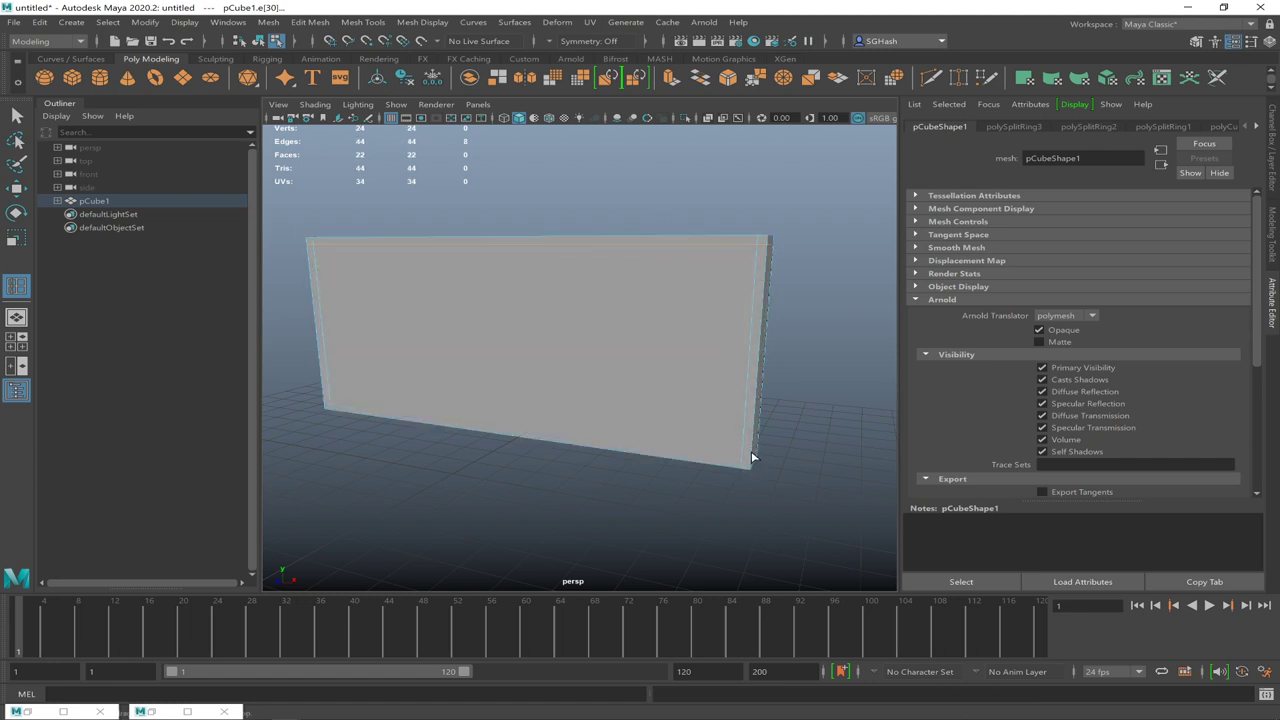
Insert a horizontal edge loop just above the slab's lower edge and switch the slab to smooth mesh display
{"action": "scroll", "coordinate": [751, 451], "scroll_direction": "up", "scroll_amount": 1}
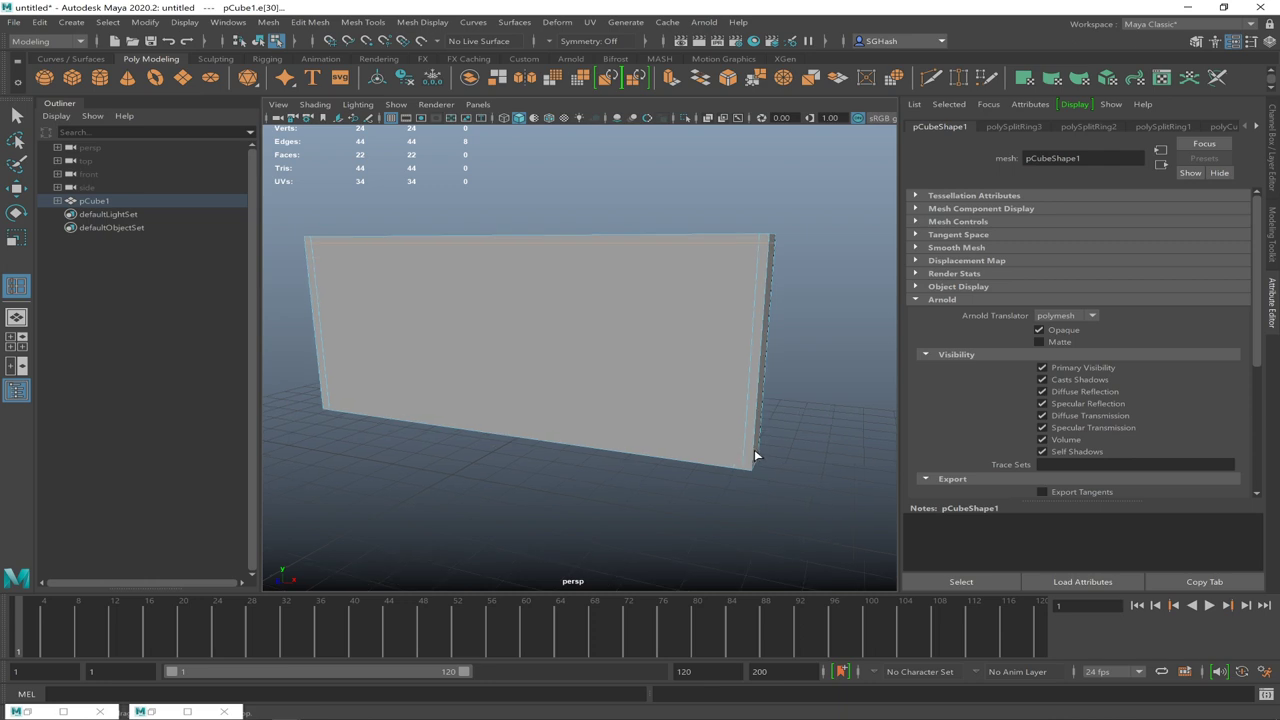
{"action": "left_click", "coordinate": [730, 453]}
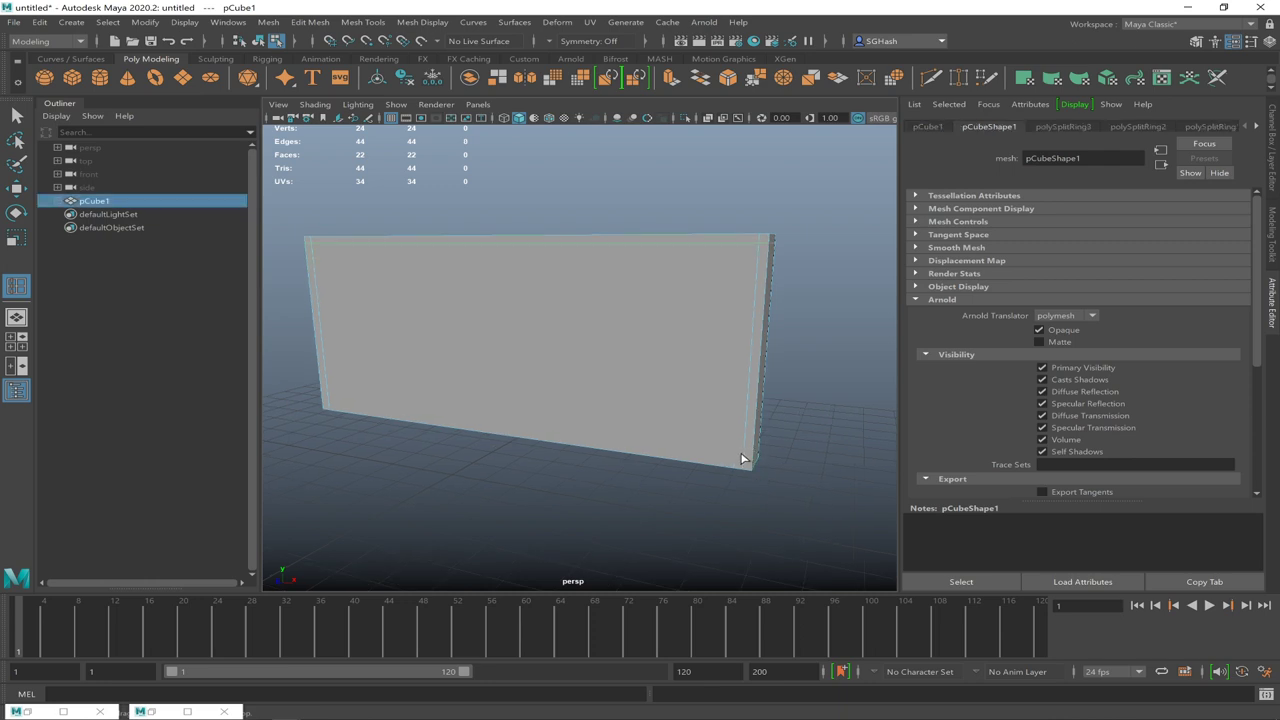
{"action": "left_click", "coordinate": [743, 458]}
{"action": "mouse_move", "coordinate": [640, 438]}
{"action": "left_mouse_down", "text": "alt"}
{"action": "mouse_move", "coordinate": [676, 439]}
{"action": "mouse_move", "coordinate": [649, 437]}
{"action": "left_mouse_up", "text": "alt"}
{"action": "key", "text": "3"}
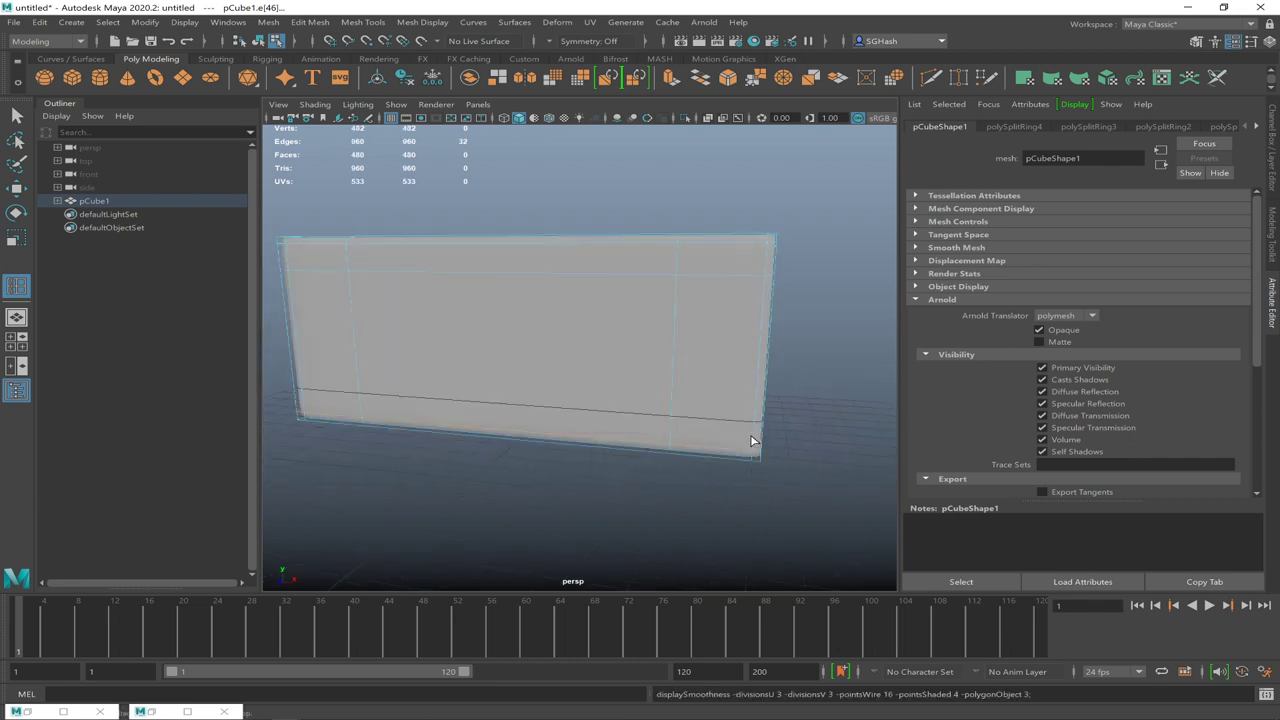
{"action": "left_click_drag", "start_coordinate": [791, 437], "coordinate": [528, 410], "text": "alt"}
{"action": "key", "text": "q"}
Create a large polygon plane as the ground beneath the slab, extending beyond the grid
{"action": "left_click_drag", "start_coordinate": [472, 455], "coordinate": [455, 450], "text": "alt"}
{"action": "right_click_drag", "start_coordinate": [463, 445], "coordinate": [502, 458], "text": "alt"}
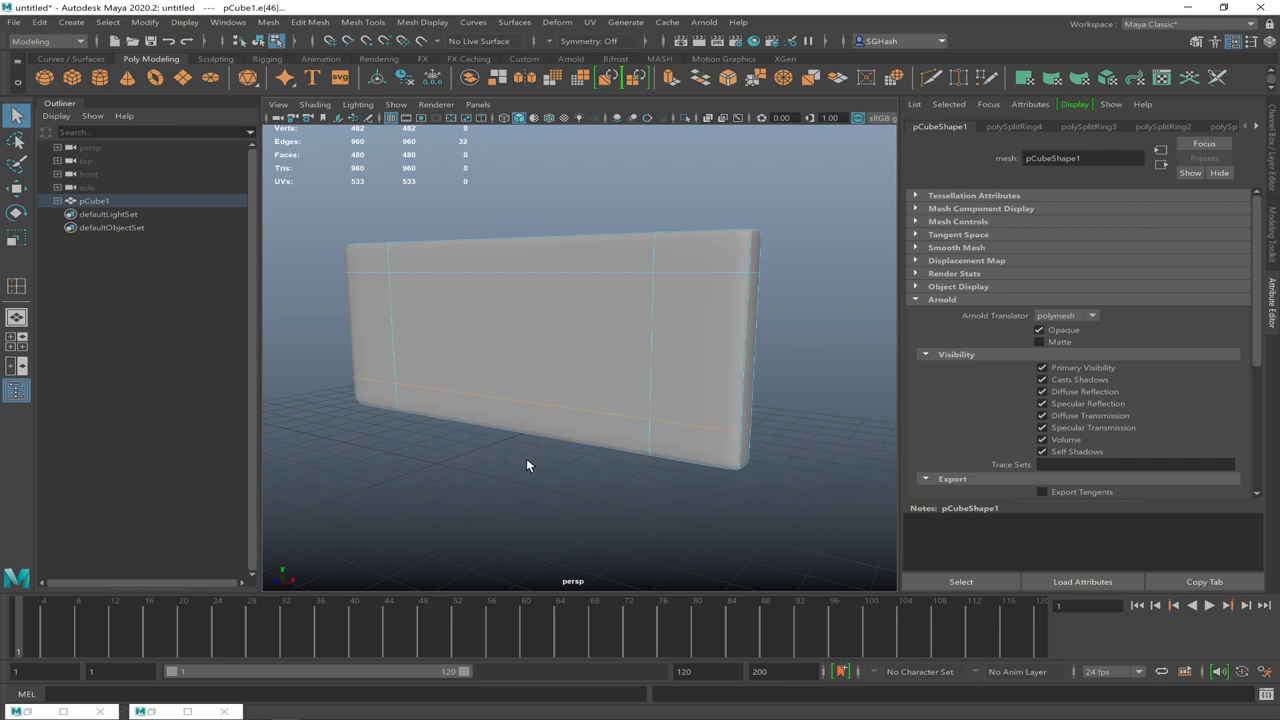
{"action": "left_click_drag", "start_coordinate": [514, 449], "coordinate": [477, 441], "text": "alt"}
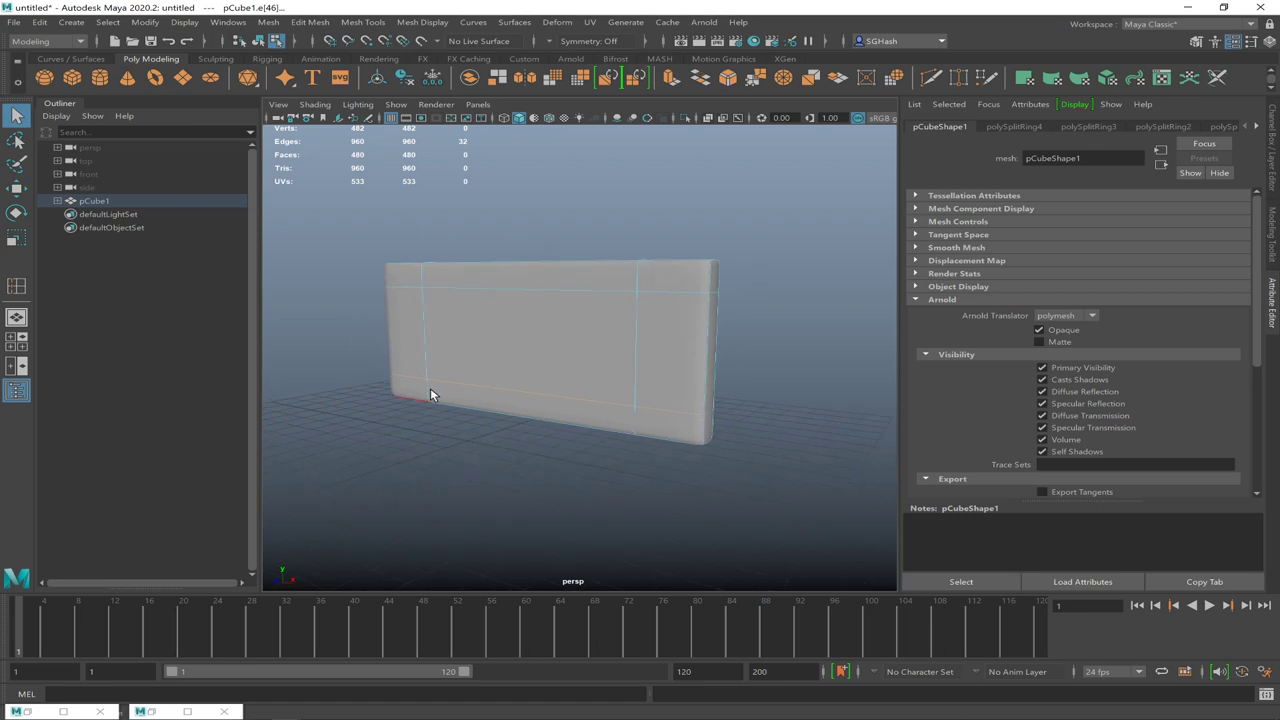
{"action": "left_click_drag", "start_coordinate": [371, 309], "coordinate": [374, 316], "text": "alt"}
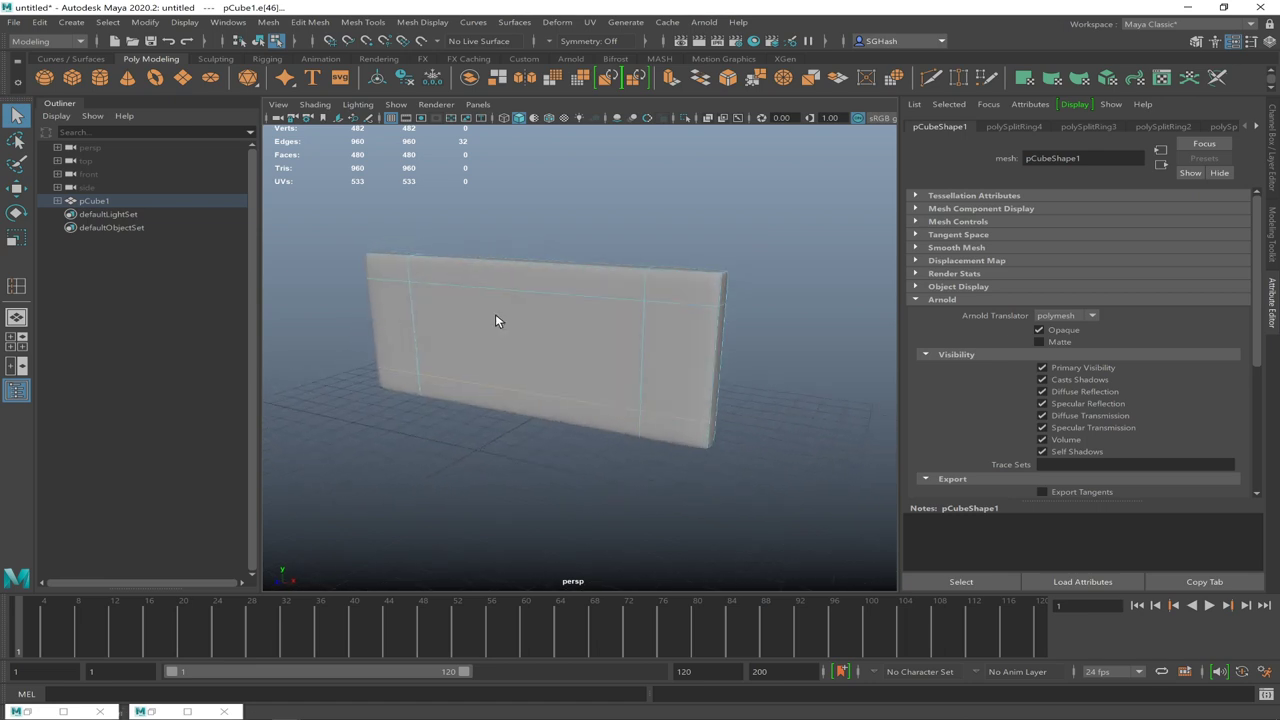
{"action": "left_click", "coordinate": [182, 78]}
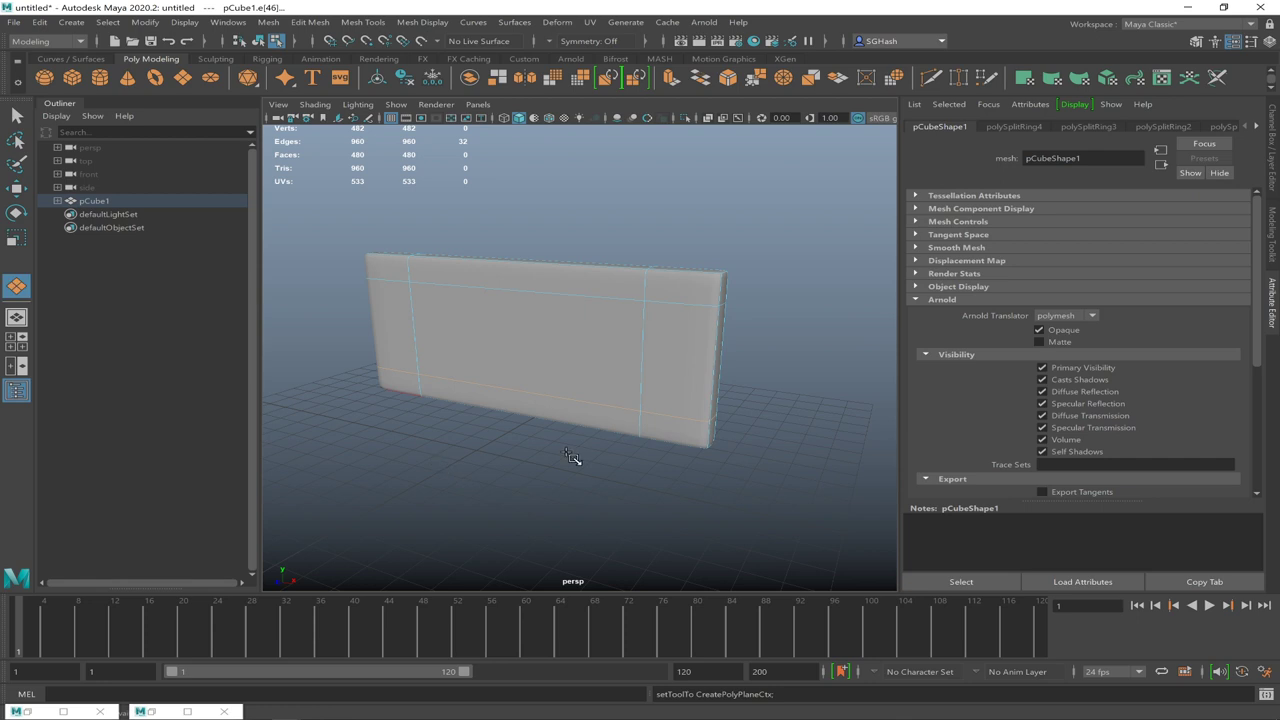
{"action": "left_click_drag", "start_coordinate": [453, 442], "coordinate": [993, 590]}
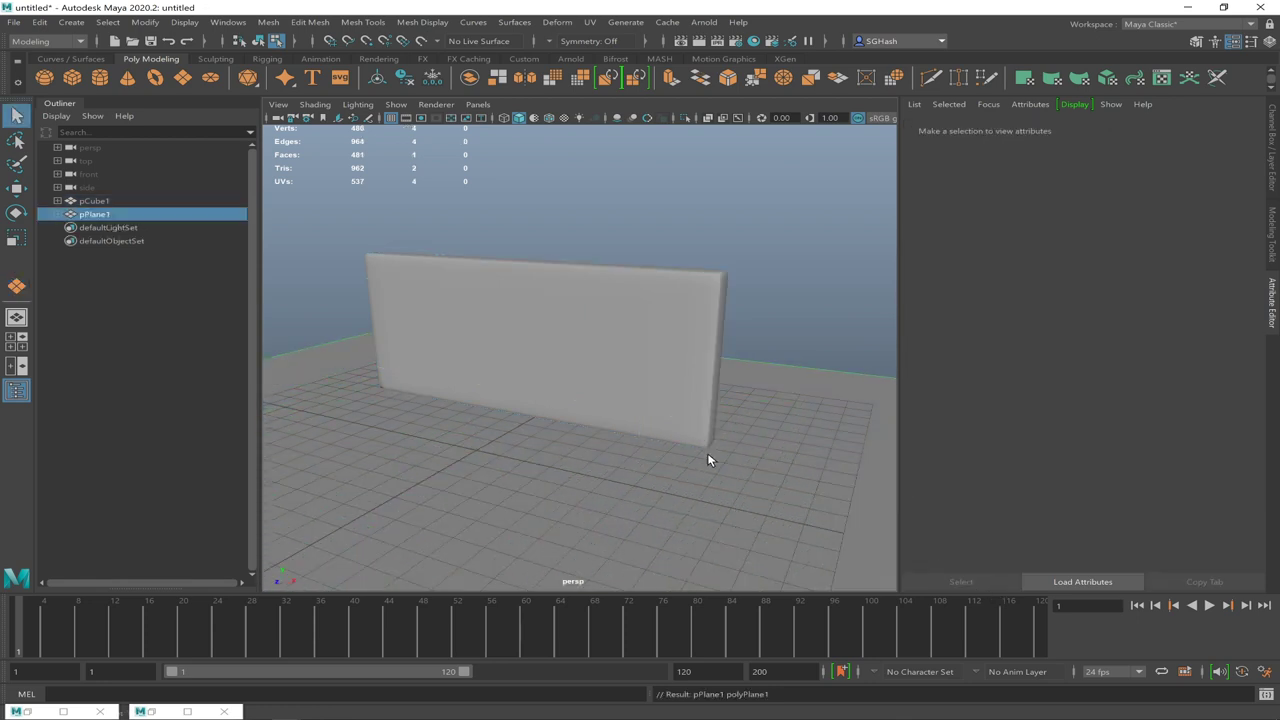
Scale the wall slab up uniformly in object mode and raise it to stand on the ground plane
{"action": "left_click_drag", "start_coordinate": [714, 434], "coordinate": [616, 417], "text": "alt"}
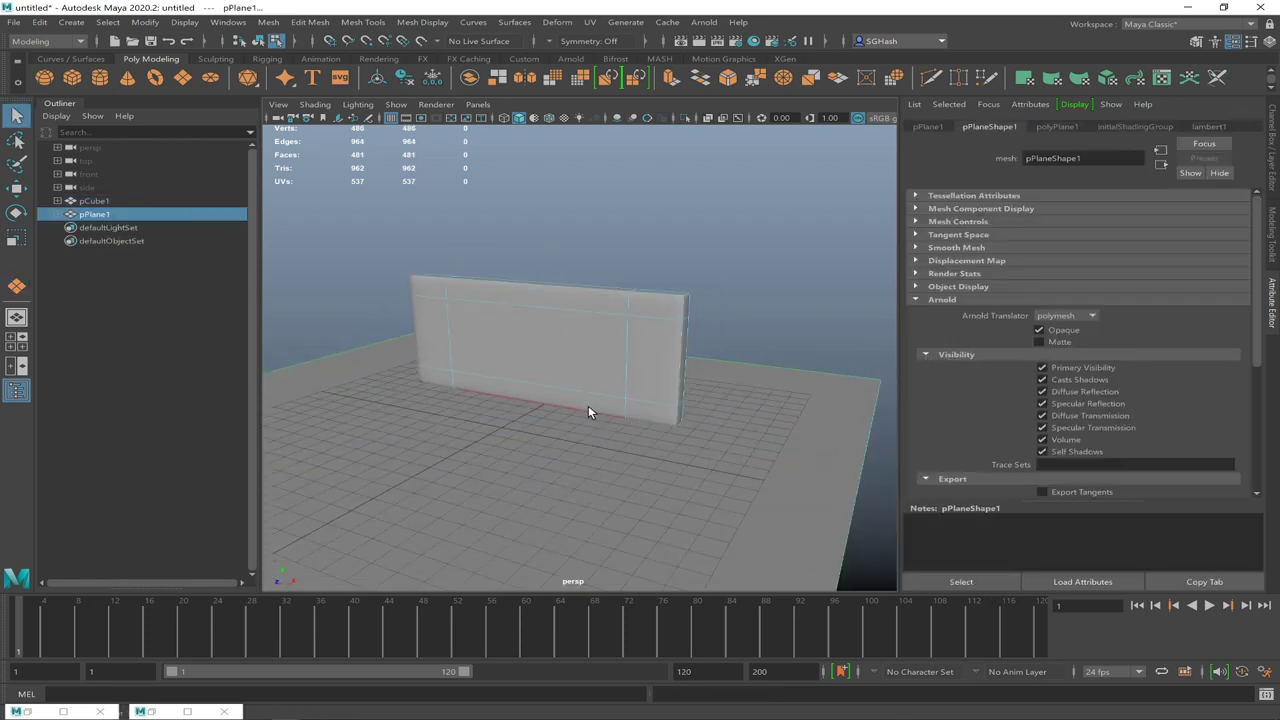
{"action": "mouse_move", "coordinate": [686, 397]}
{"action": "left_mouse_down", "text": "alt"}
{"action": "mouse_move", "coordinate": [574, 400]}
{"action": "mouse_move", "coordinate": [687, 390]}
{"action": "left_mouse_up", "text": "alt"}
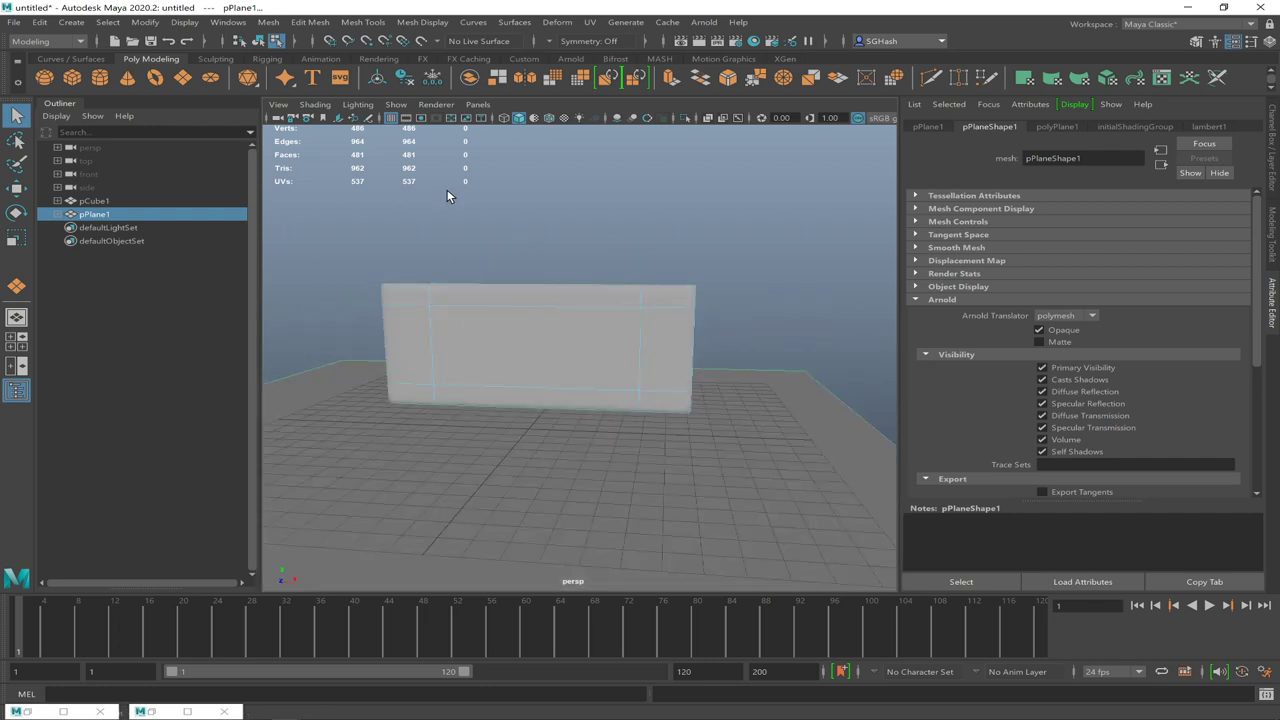
{"action": "key", "text": "F8"}
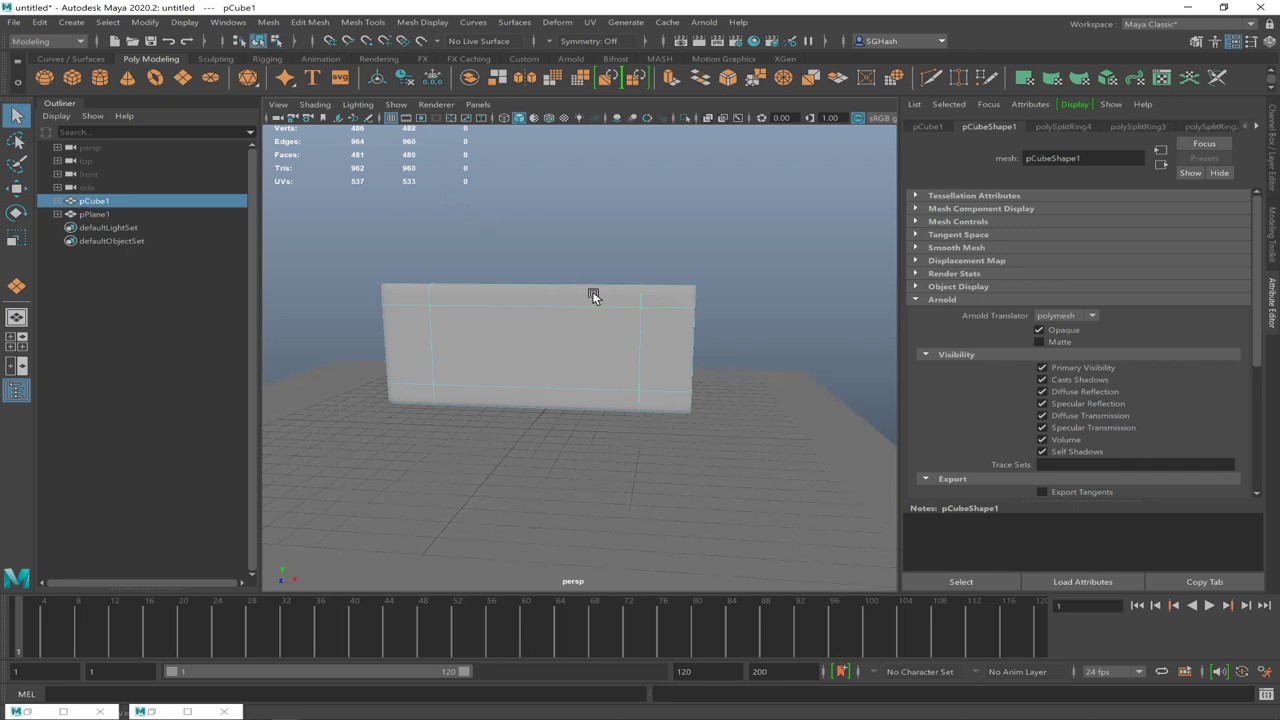
{"action": "key", "text": "r"}
{"action": "left_click_drag", "start_coordinate": [537, 345], "coordinate": [692, 336]}
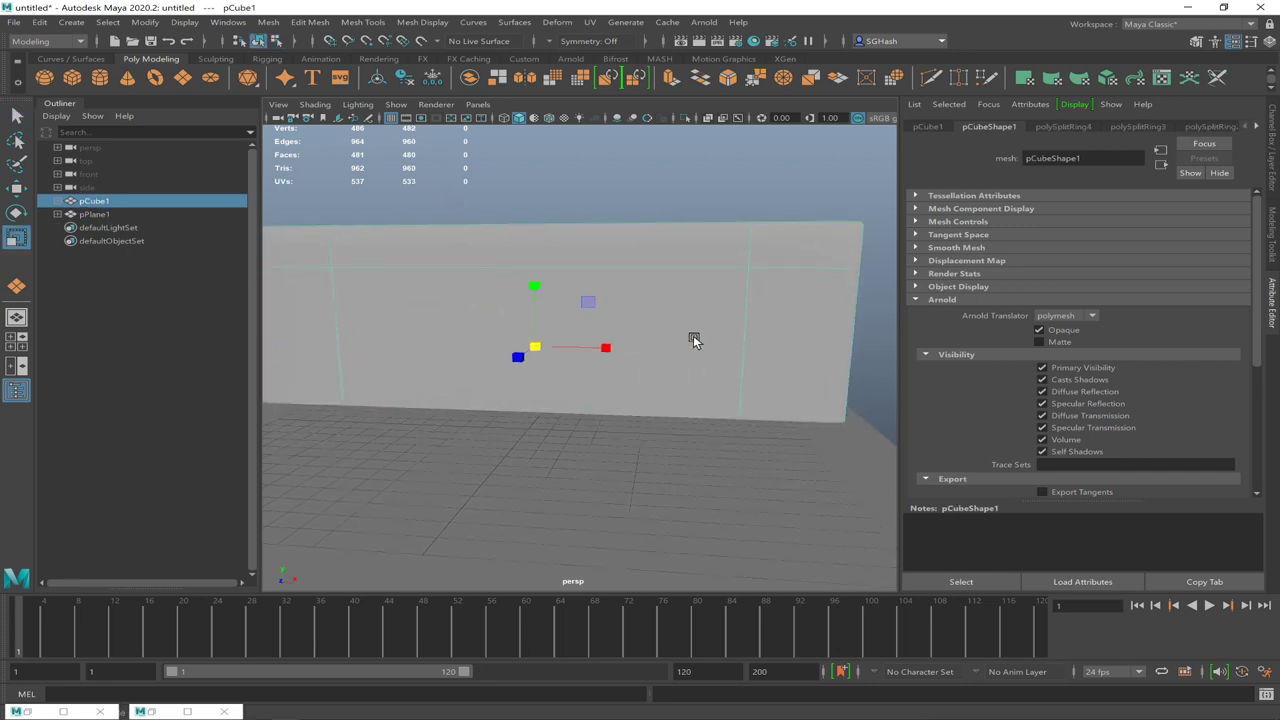
{"action": "key", "text": "w"}
{"action": "left_click_drag", "start_coordinate": [531, 282], "coordinate": [546, 229]}
{"action": "right_click_drag", "start_coordinate": [640, 331], "coordinate": [520, 316], "text": "alt"}
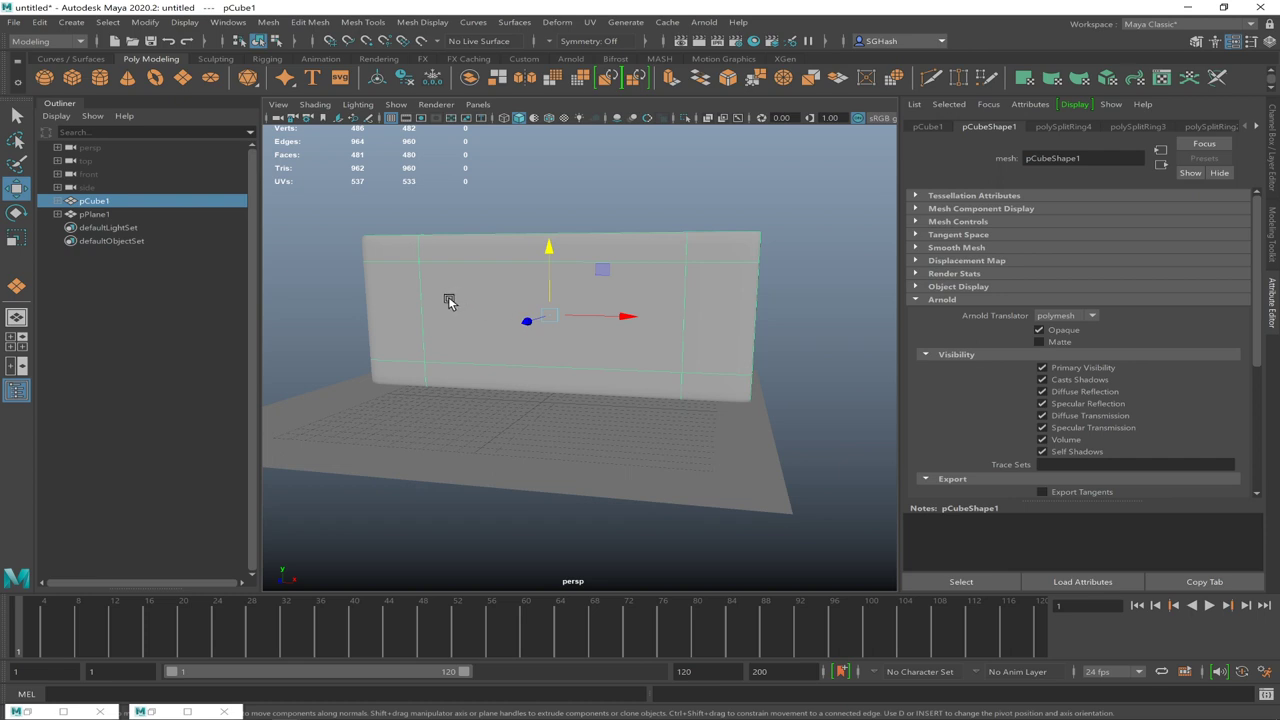
Switch to the browser, open textures.com in a new tab and go to its 3D Scanned Materials library
{"action": "key", "text": "alt+Tab"}
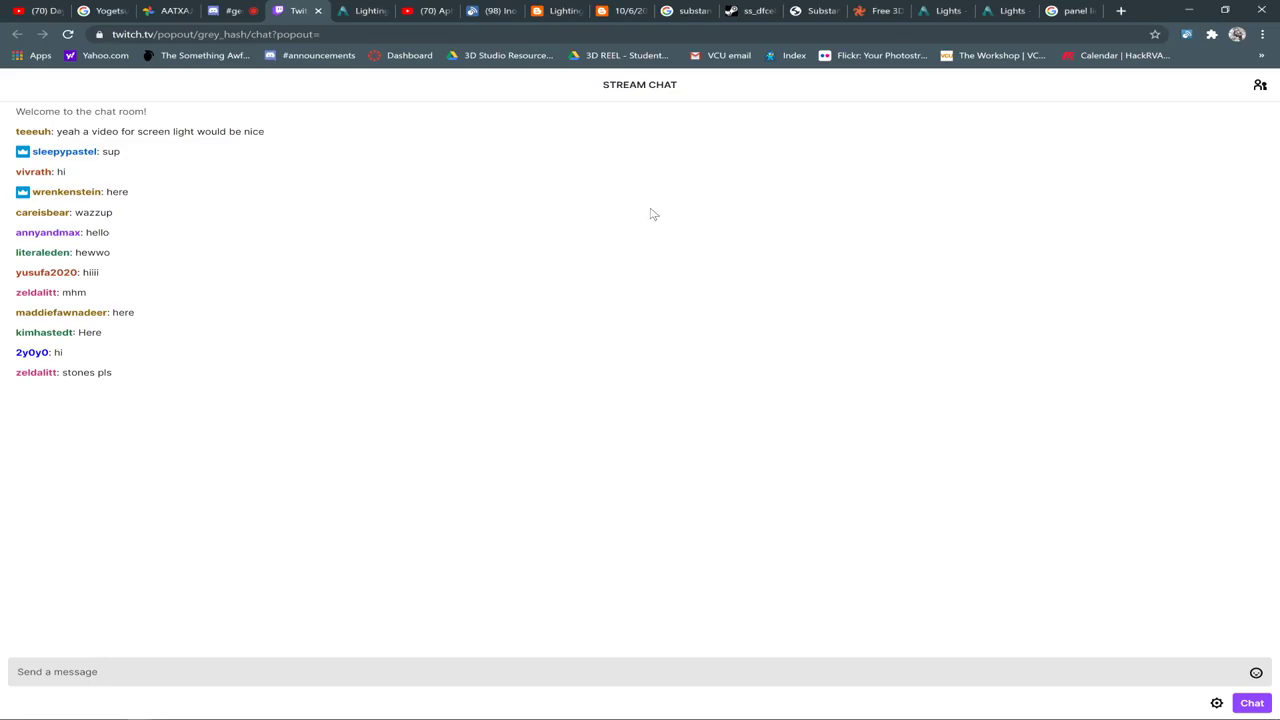
{"action": "key", "text": "ctrl+t"}
{"action": "type", "text": "te"}
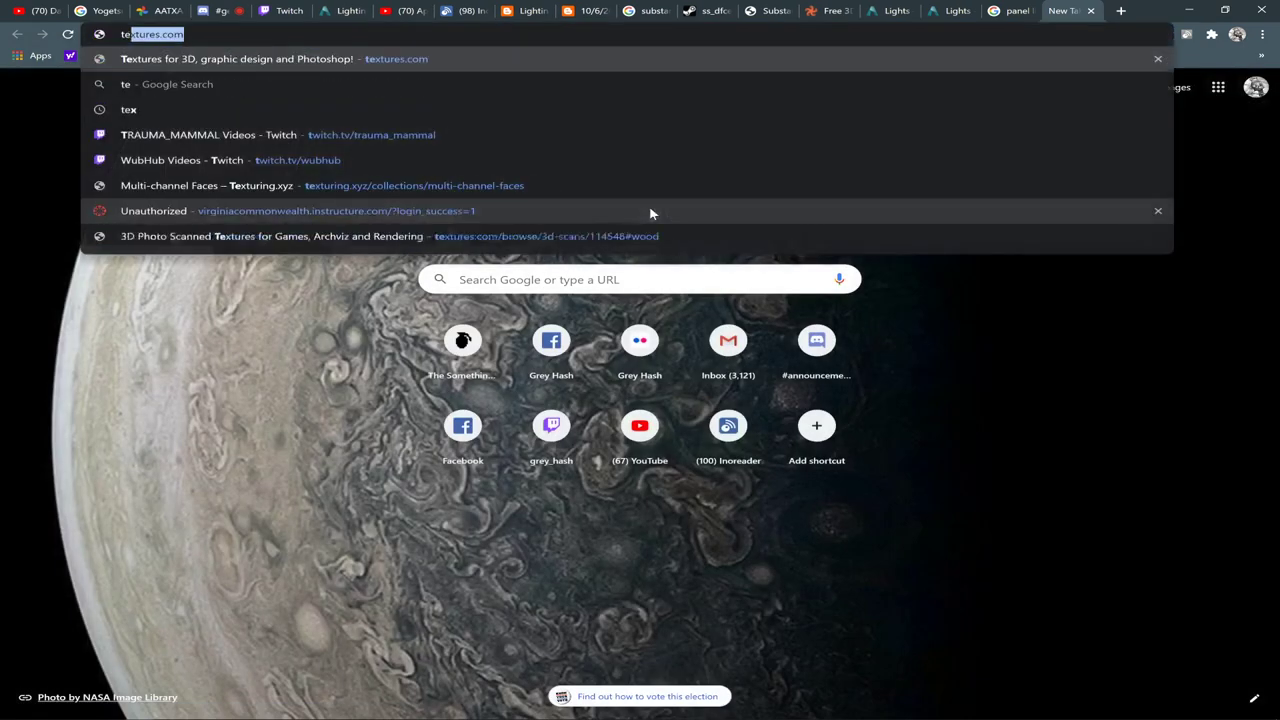
{"action": "type", "text": "x"}
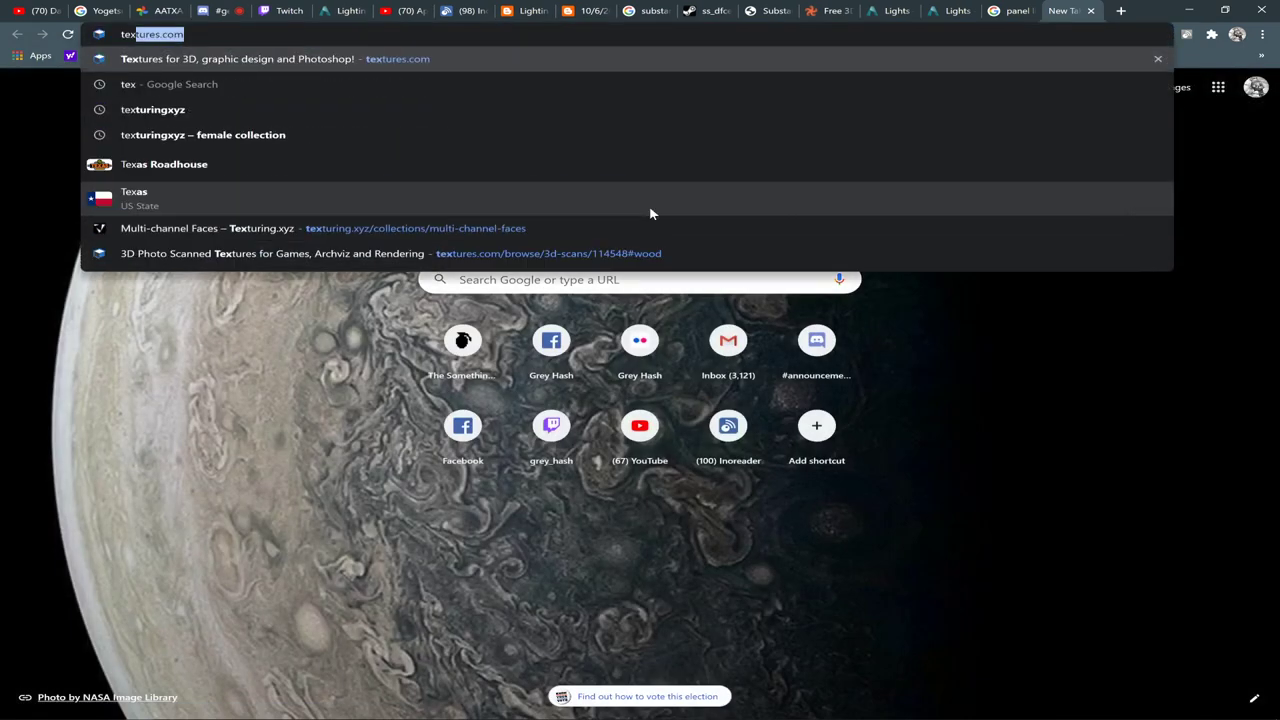
{"action": "left_click", "coordinate": [398, 62]}
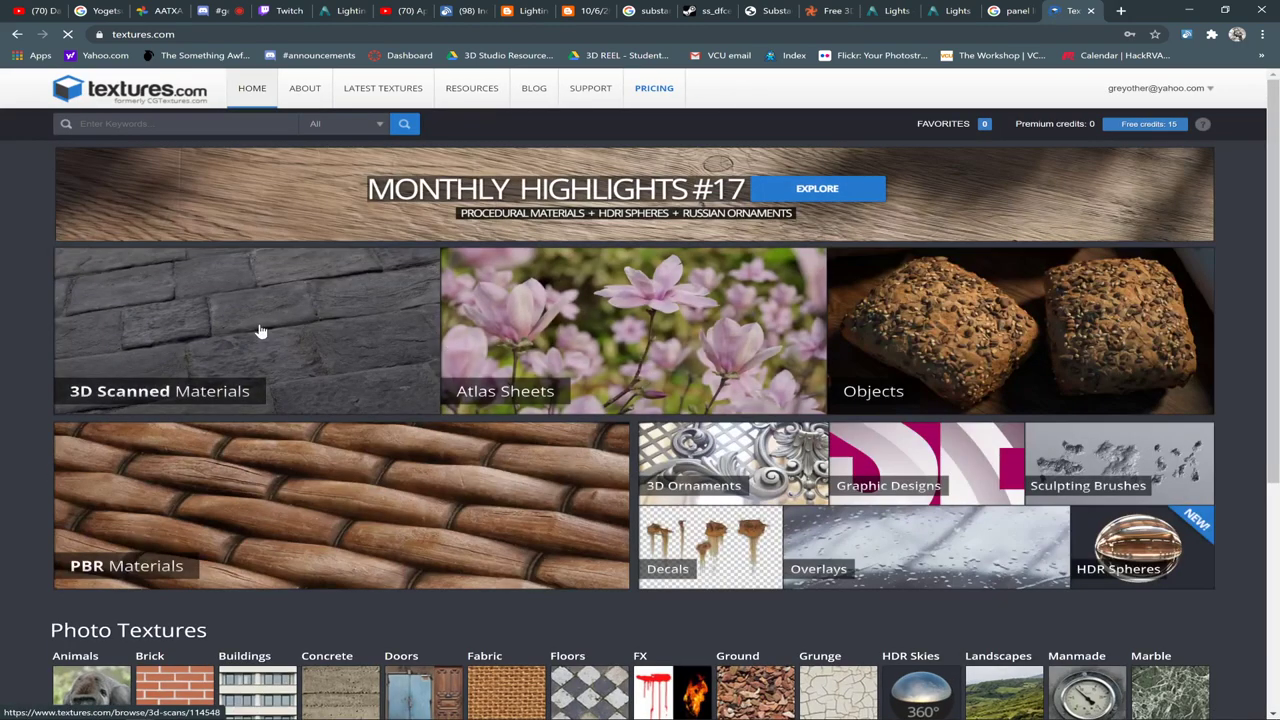
{"action": "left_click", "coordinate": [160, 380]}
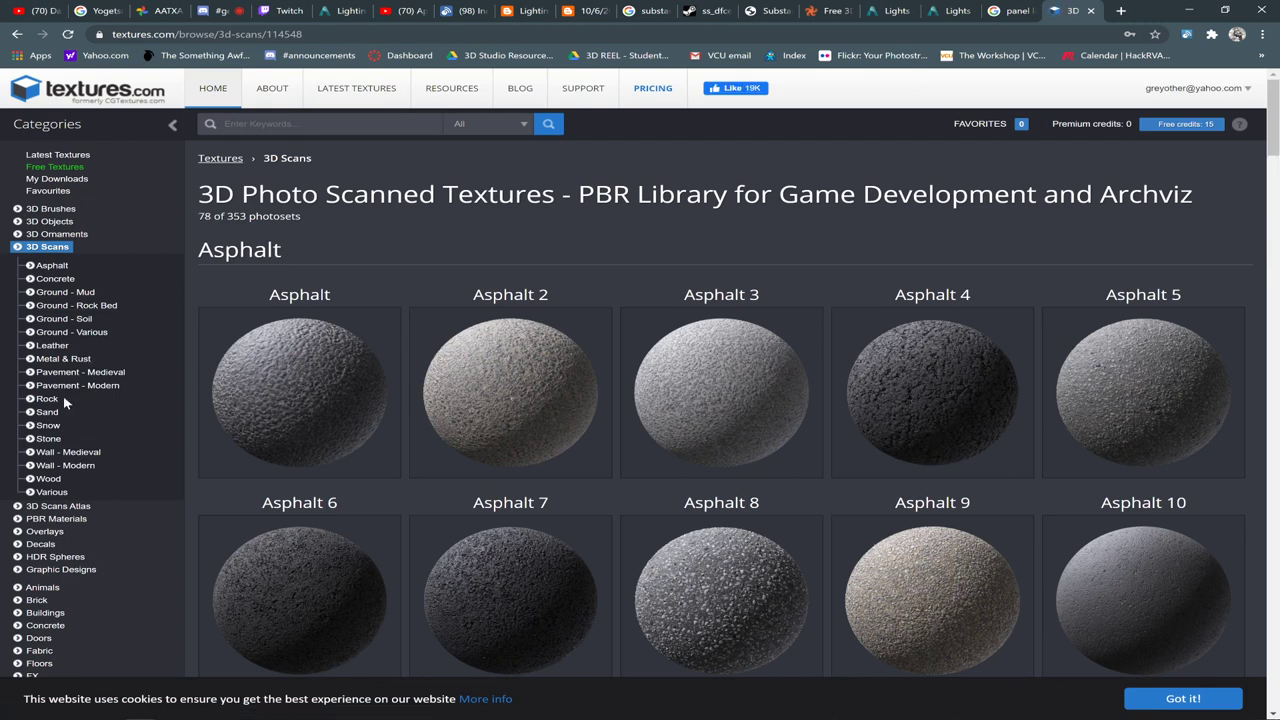
Browse the Wall - Medieval category and open the last Cobblestone Wall texture's page
{"action": "left_click", "coordinate": [70, 452]}
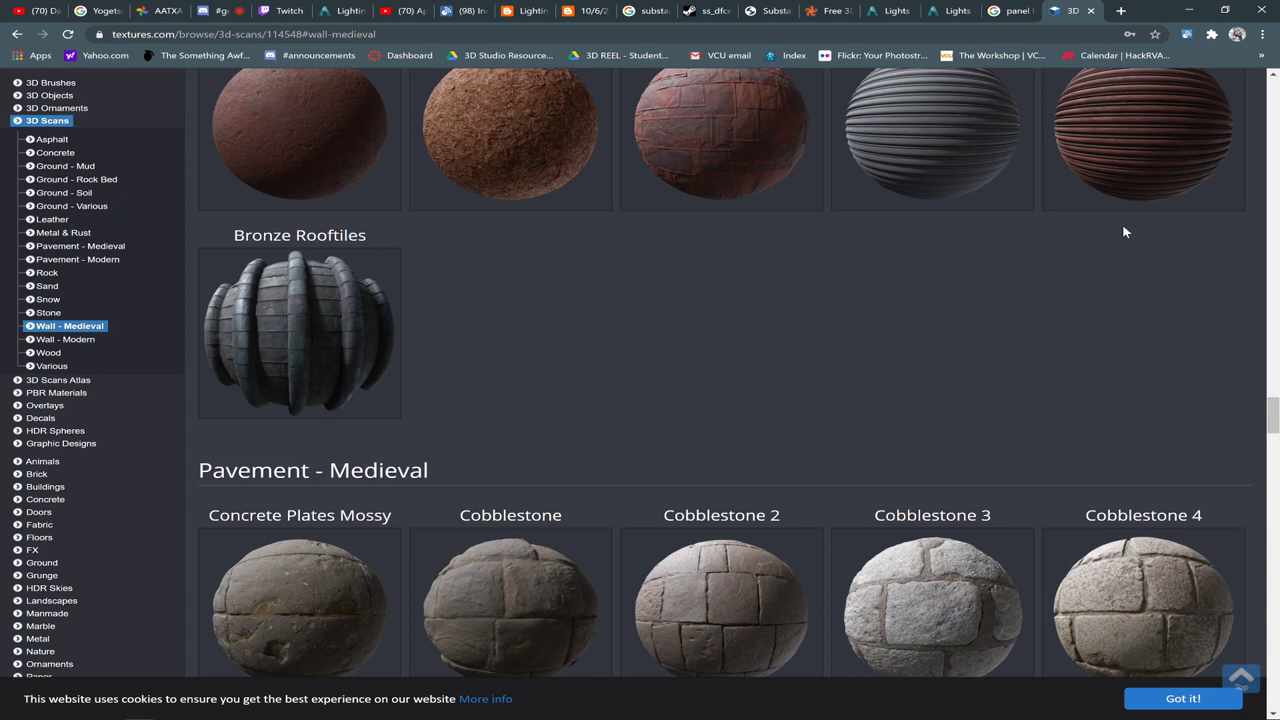
{"action": "left_click", "coordinate": [85, 327]}
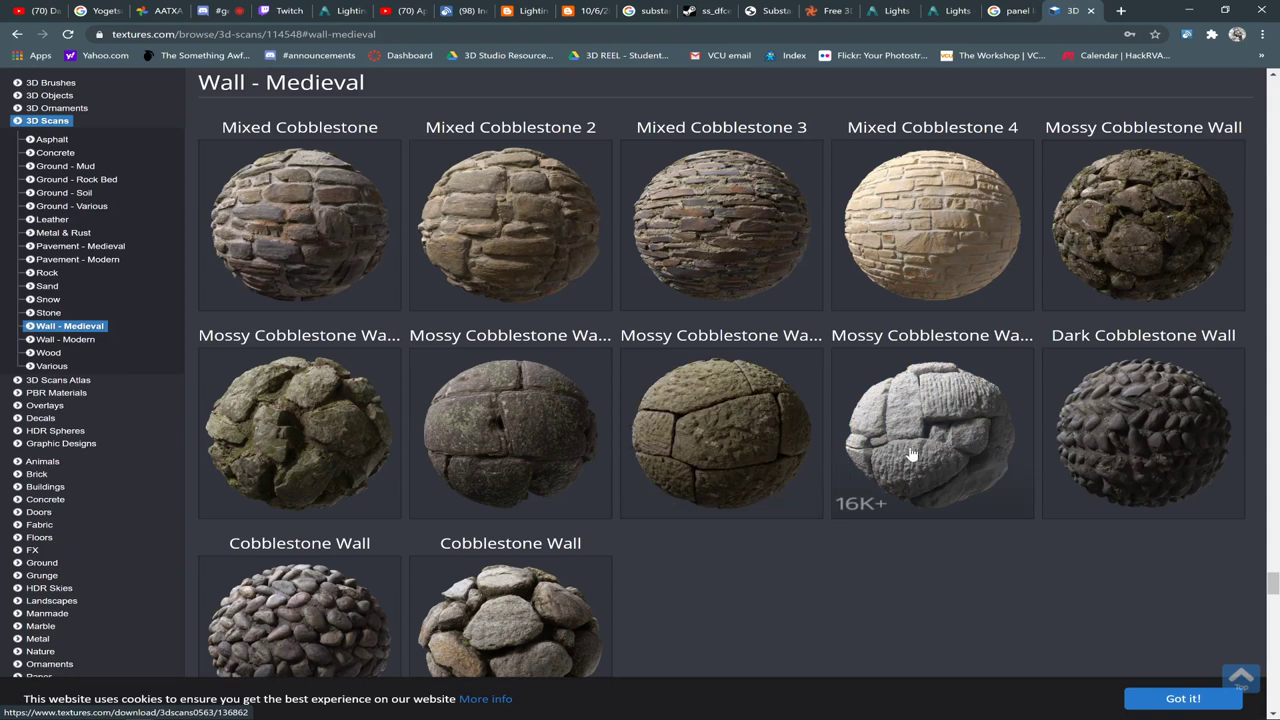
{"action": "left_click", "coordinate": [521, 596]}
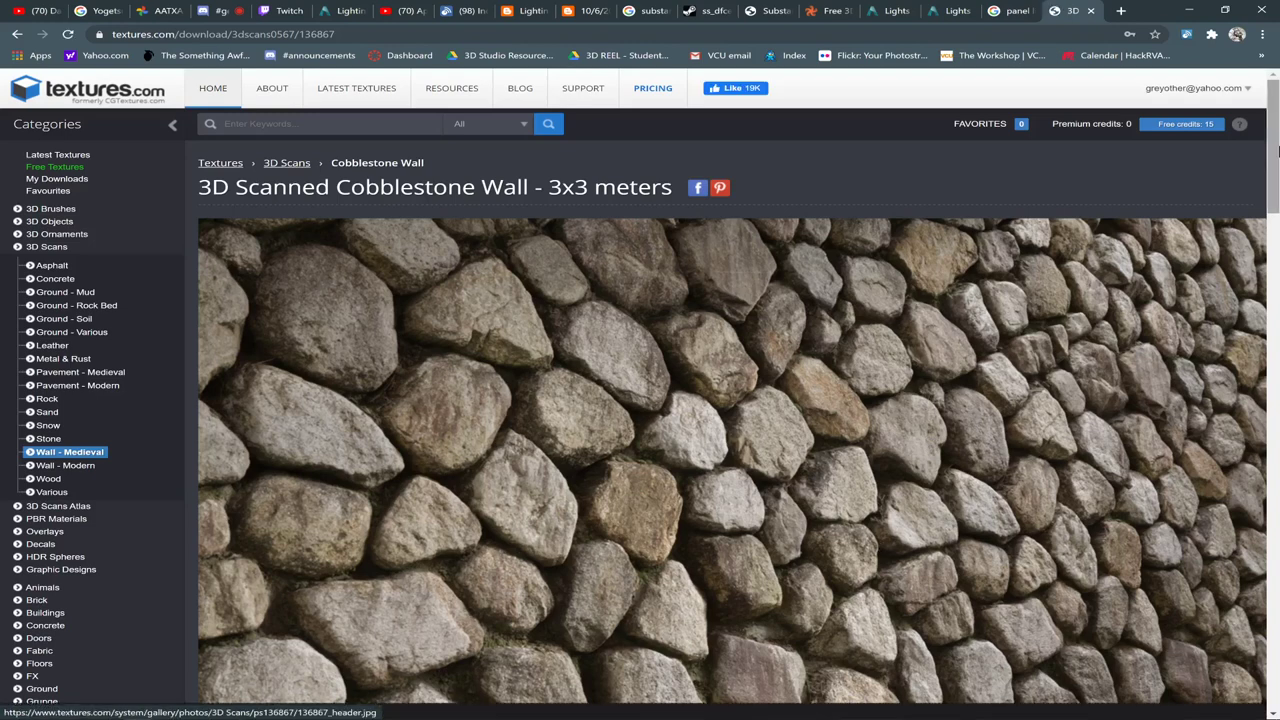
Look through the Cobblestone Wall texture's preview images, including the untextured, sunlit and sphere renders
{"action": "left_click_drag", "start_coordinate": [1275, 150], "coordinate": [1278, 192]}
{"action": "scroll", "coordinate": [1275, 190], "scroll_direction": "up", "scroll_amount": 1}
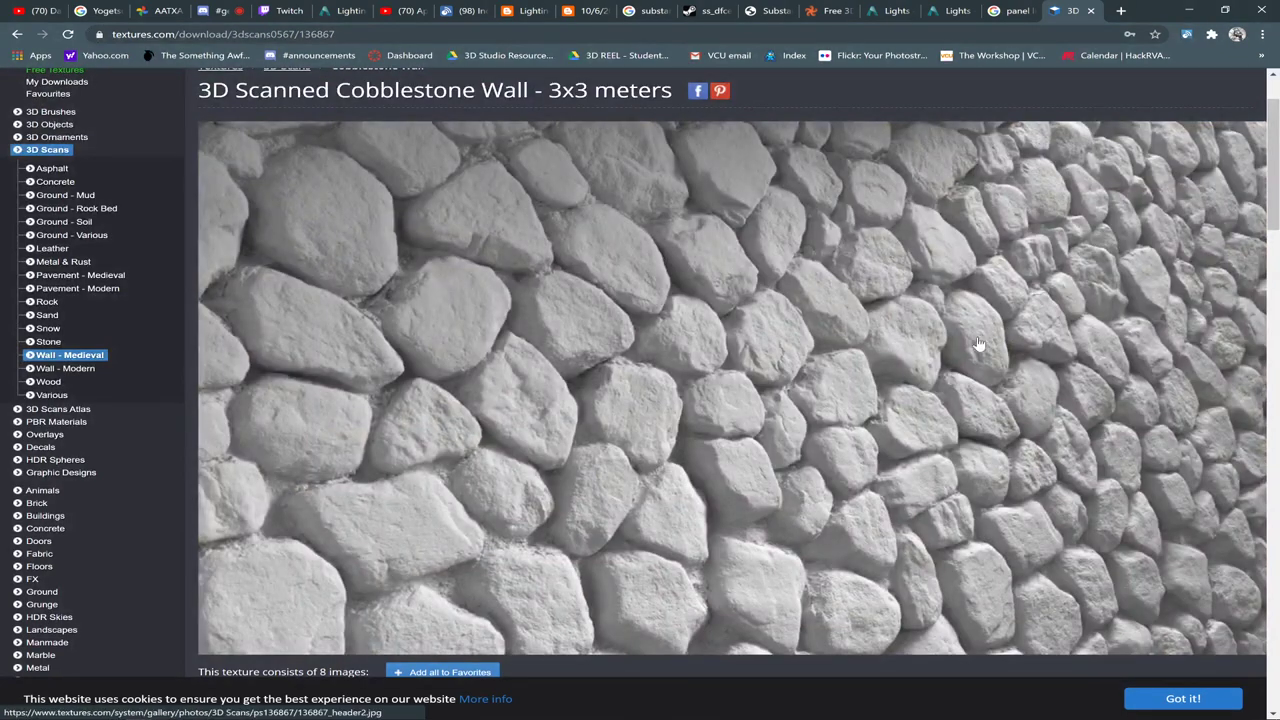
{"action": "left_click", "coordinate": [737, 316]}
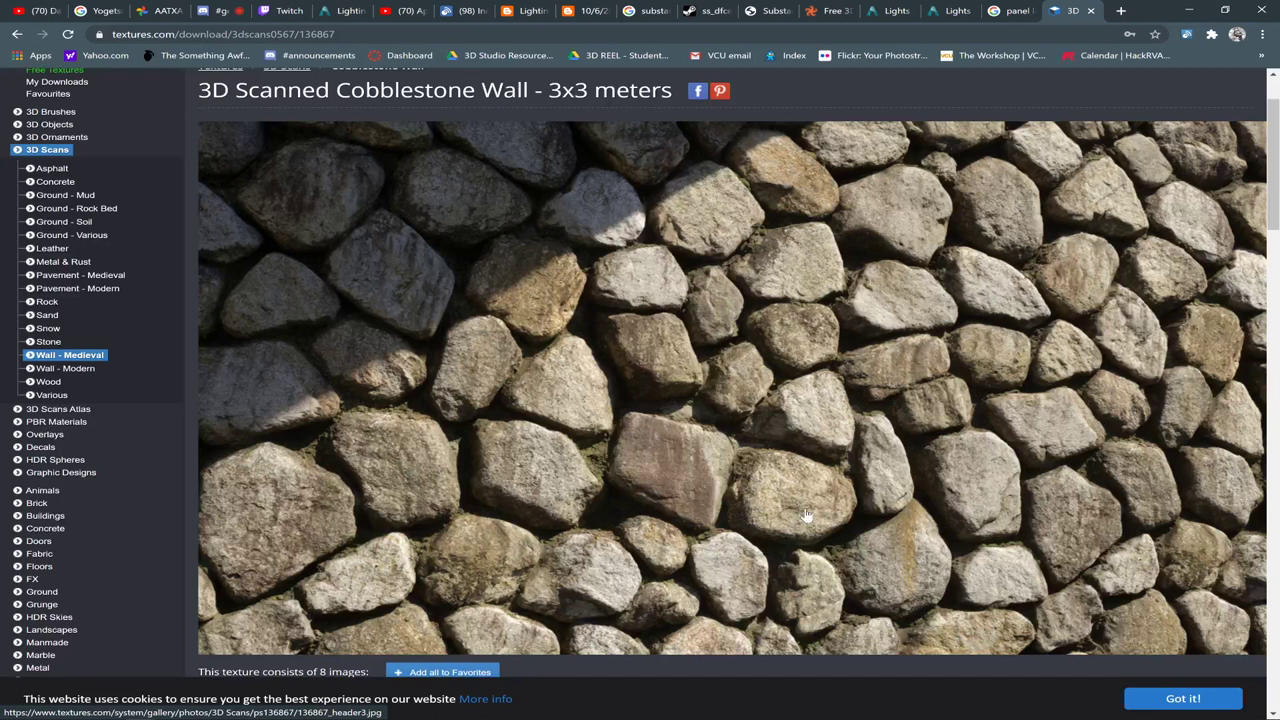
{"action": "left_click", "coordinate": [1183, 218]}
{"action": "scroll", "coordinate": [503, 247], "scroll_direction": "down", "scroll_amount": 1}
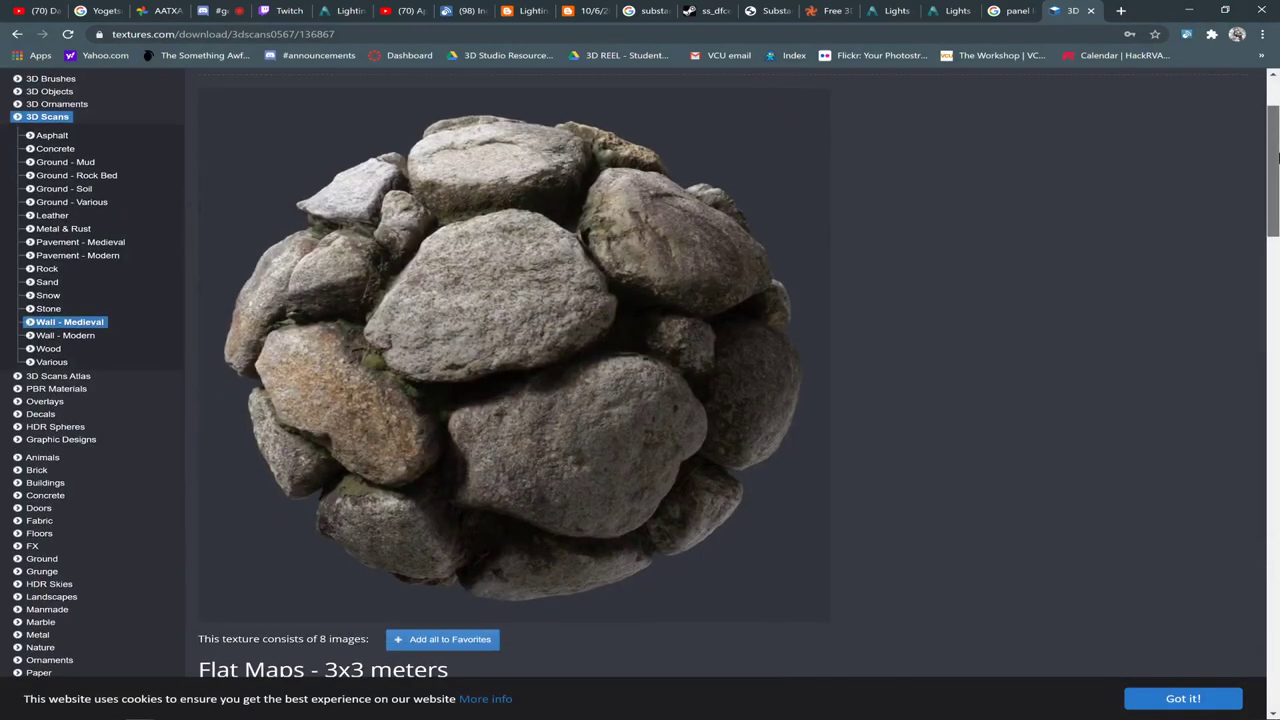